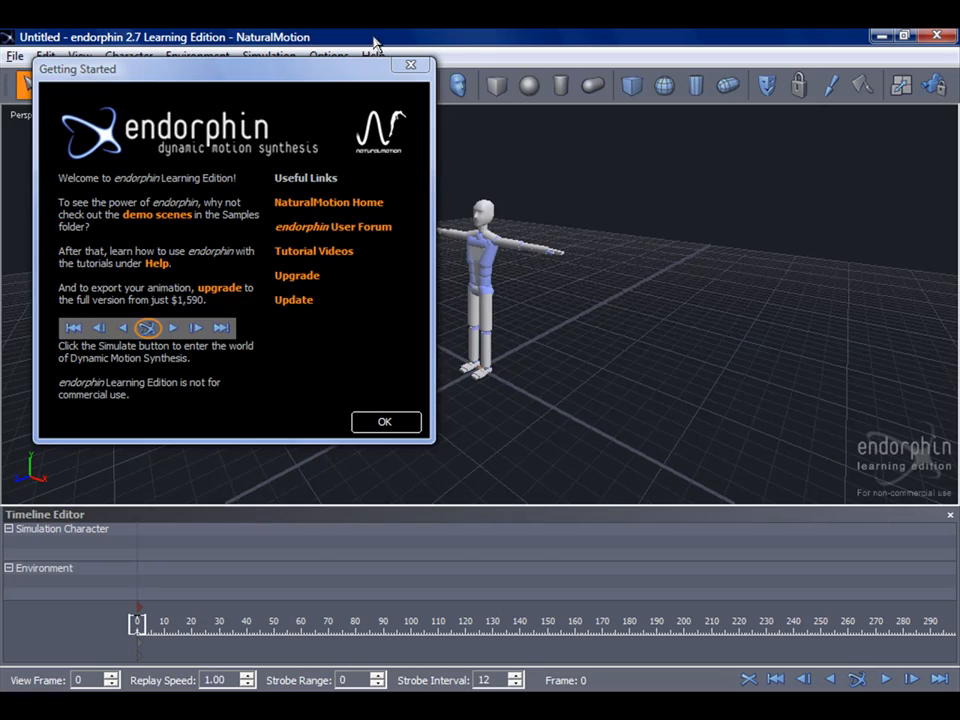
Dismiss the Getting Started window and select the Simulation Character and Environment tracks in turn in the timeline
left_click(383, 424)
middle_click_drag(399, 238, 312, 207)
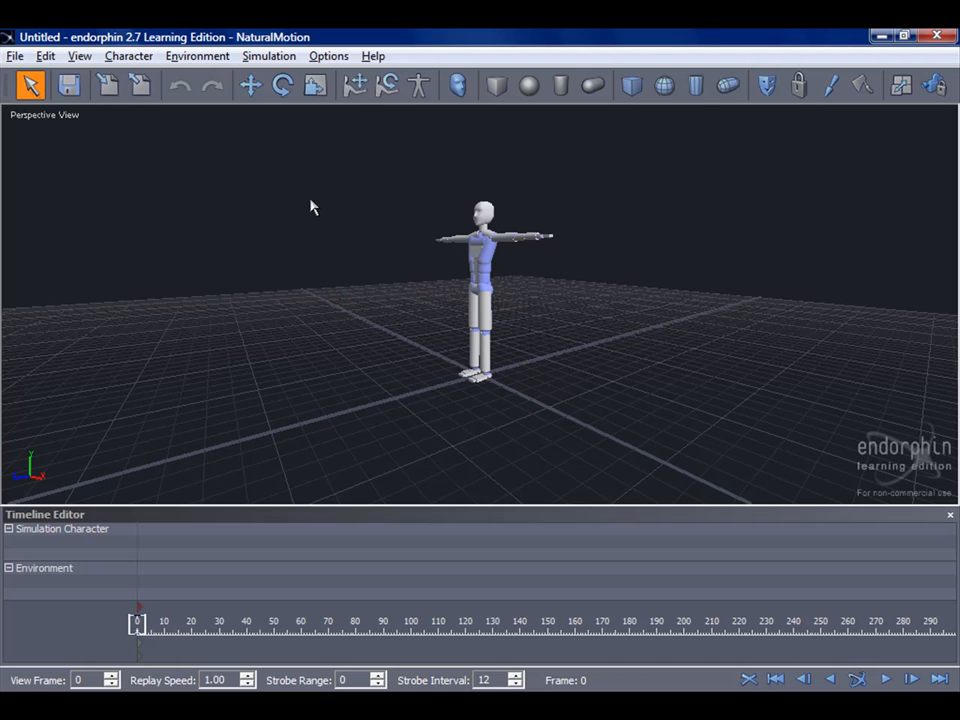
left_click(70, 556)
left_click(53, 583)
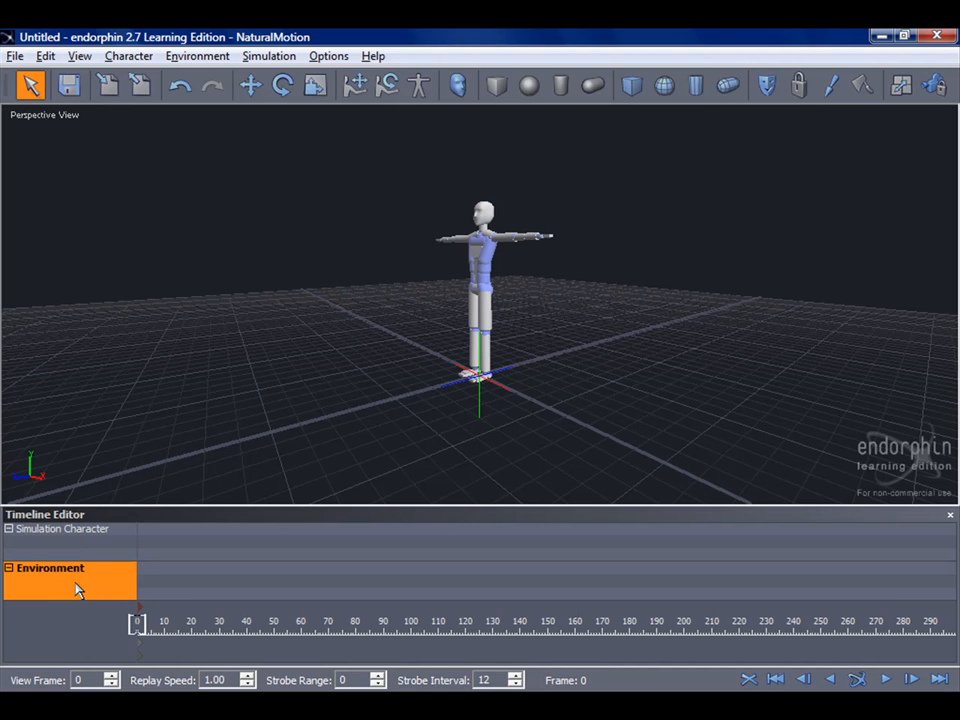
left_click(74, 552)
middle_click_drag(564, 313, 368, 384)
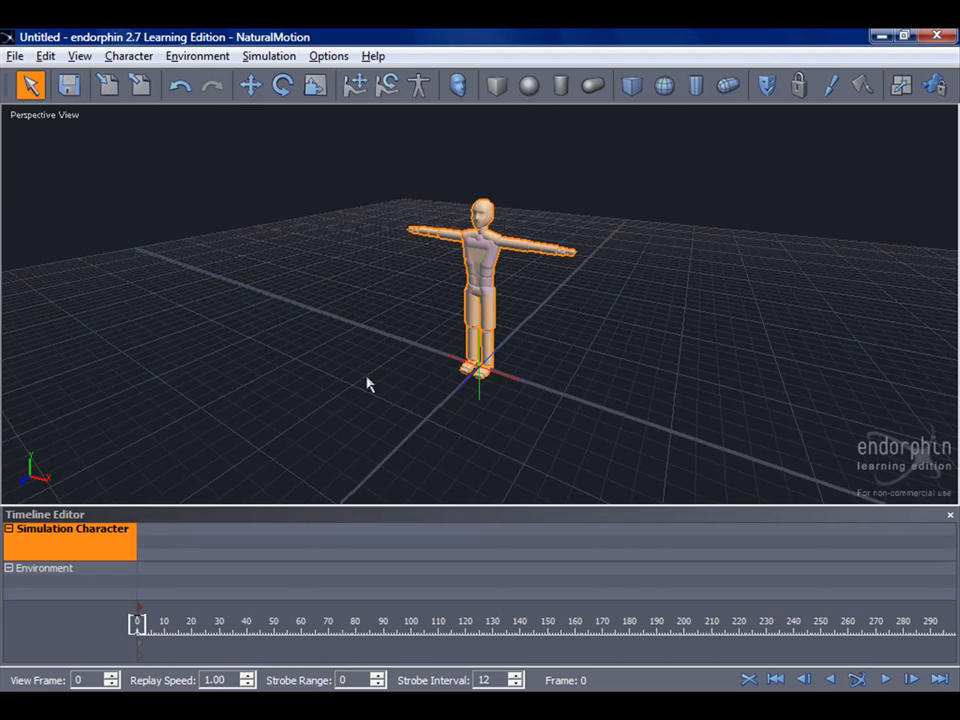
left_click(42, 567)
mouse_move(111, 516)
middle_mouse_down()
mouse_move(227, 369)
mouse_move(2, 343)
mouse_move(195, 299)
mouse_move(572, 339)
mouse_move(684, 336)
mouse_move(345, 373)
mouse_move(169, 296)
mouse_move(369, 259)
mouse_move(572, 291)
mouse_move(555, 274)
mouse_move(166, 367)
mouse_move(534, 317)
mouse_move(111, 499)
middle_mouse_up()
key("q")
middle_click_drag(175, 399, 626, 276)
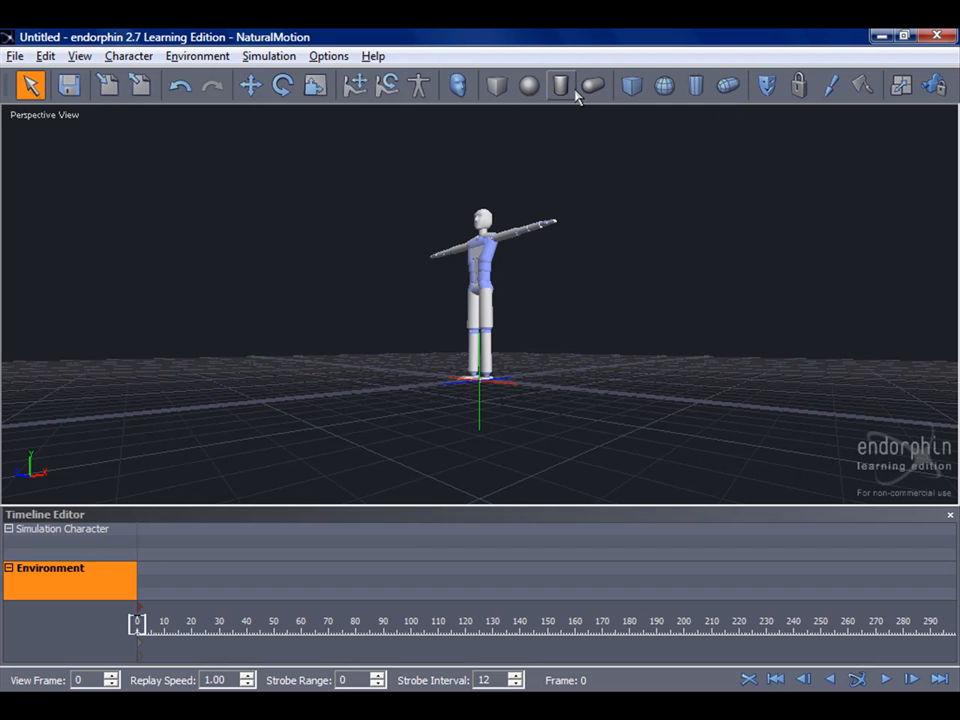
Add a cuboid mass object at the Simulation Character's feet
left_click(497, 88)
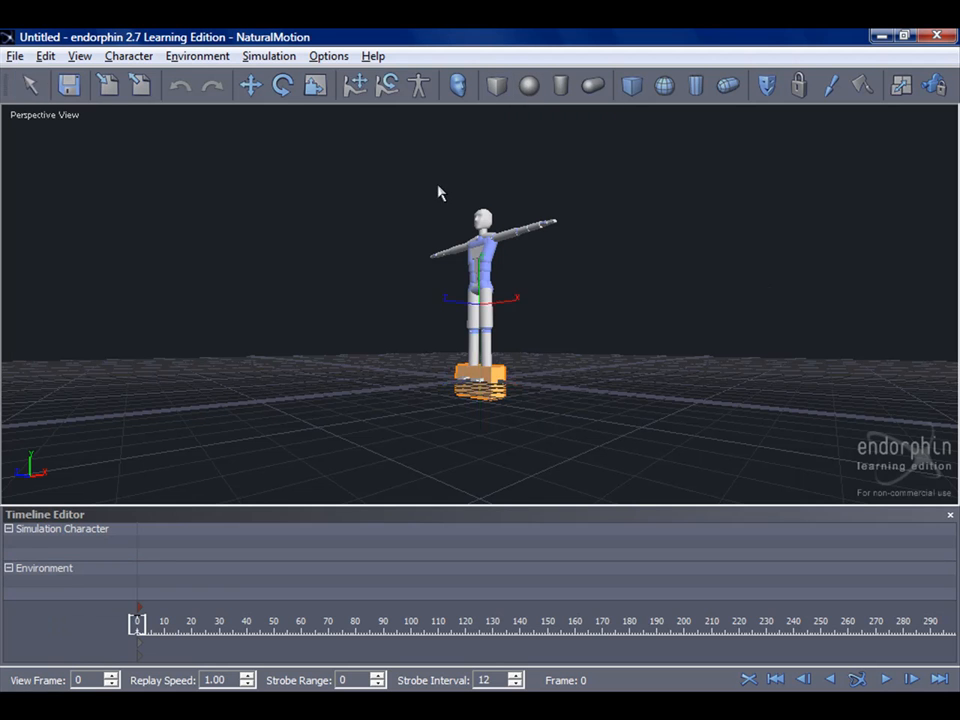
middle_click_drag(476, 133, 385, 260)
middle_click_drag(402, 335, 437, 270)
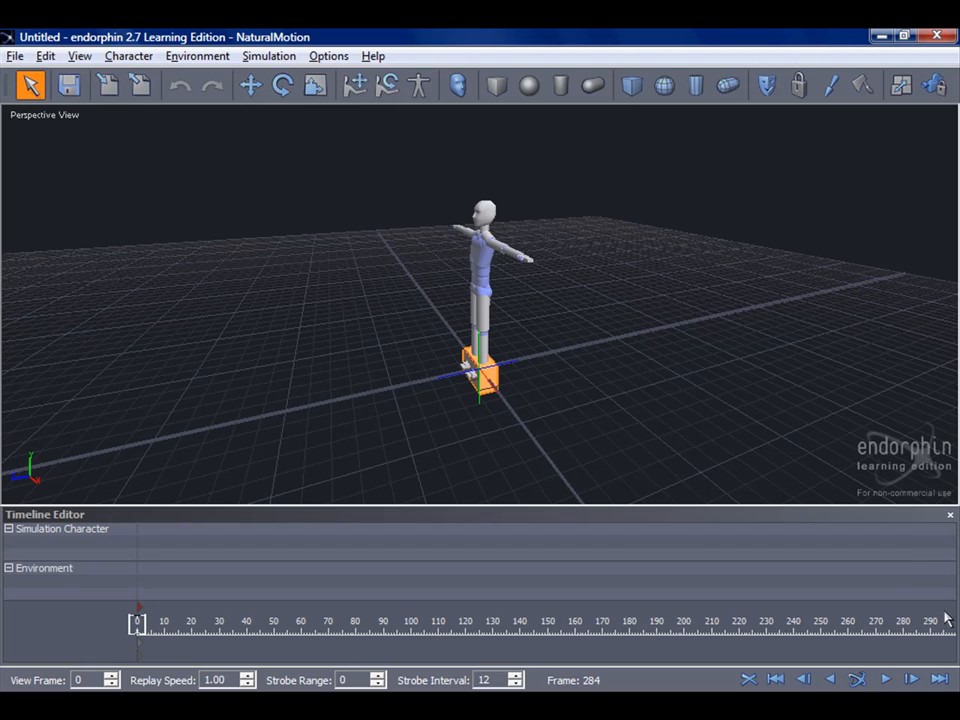
Simulate the scene to frame 128, stop it, and return to the start of the timeline to inspect the character and box
left_click(857, 680)
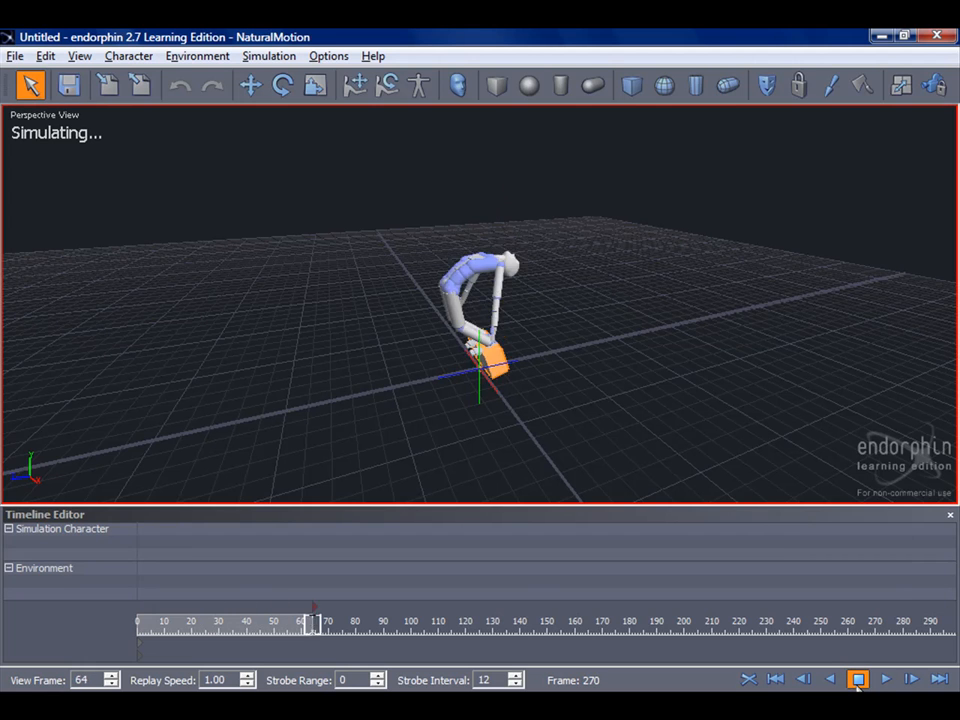
left_click(858, 684)
left_click_drag(483, 623, 3, 556)
middle_click_drag(484, 343, 640, 380)
scroll(480, 398, "up", 5)
left_click(649, 383)
middle_click_drag(556, 374, 476, 351)
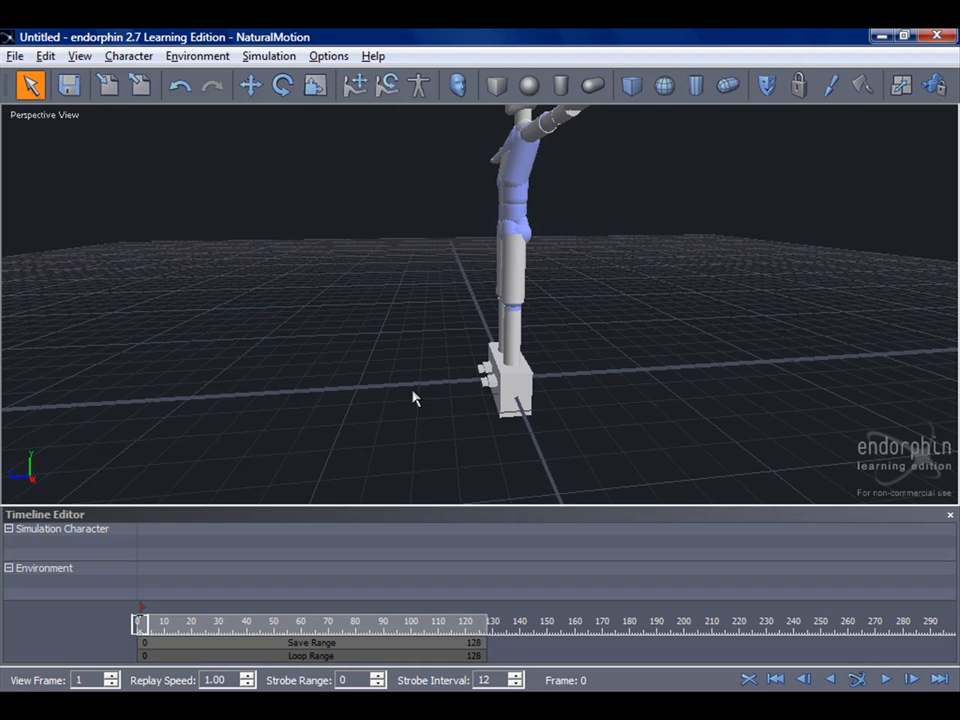
Delete the cuboid mass object at the character's feet
middle_click_drag(8, 150, 40, 492)
left_click(45, 568)
left_click(526, 360)
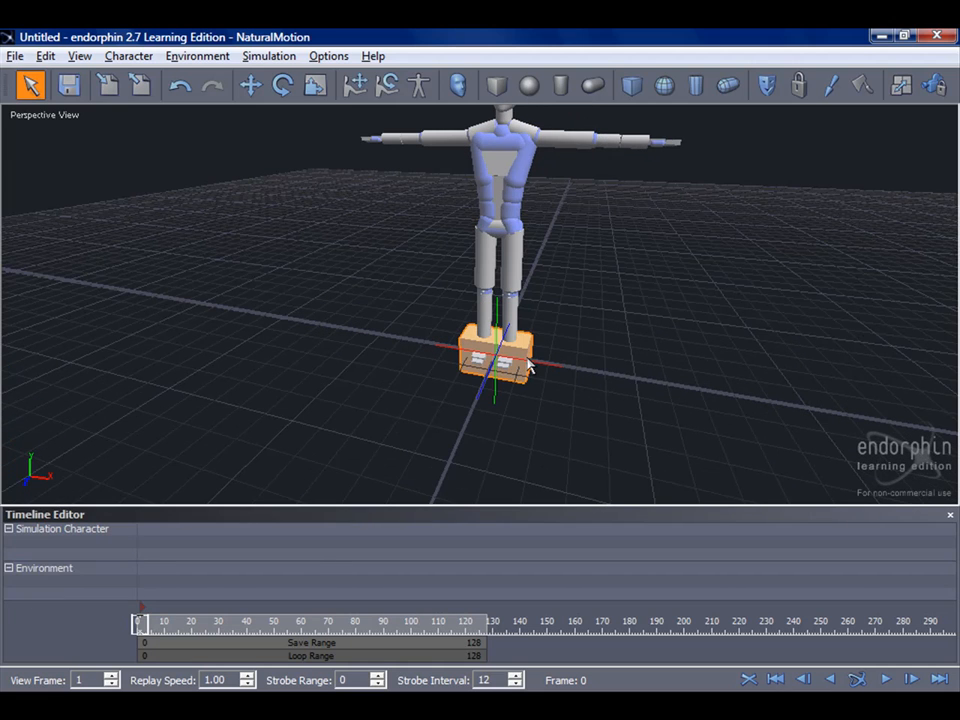
key("Delete")
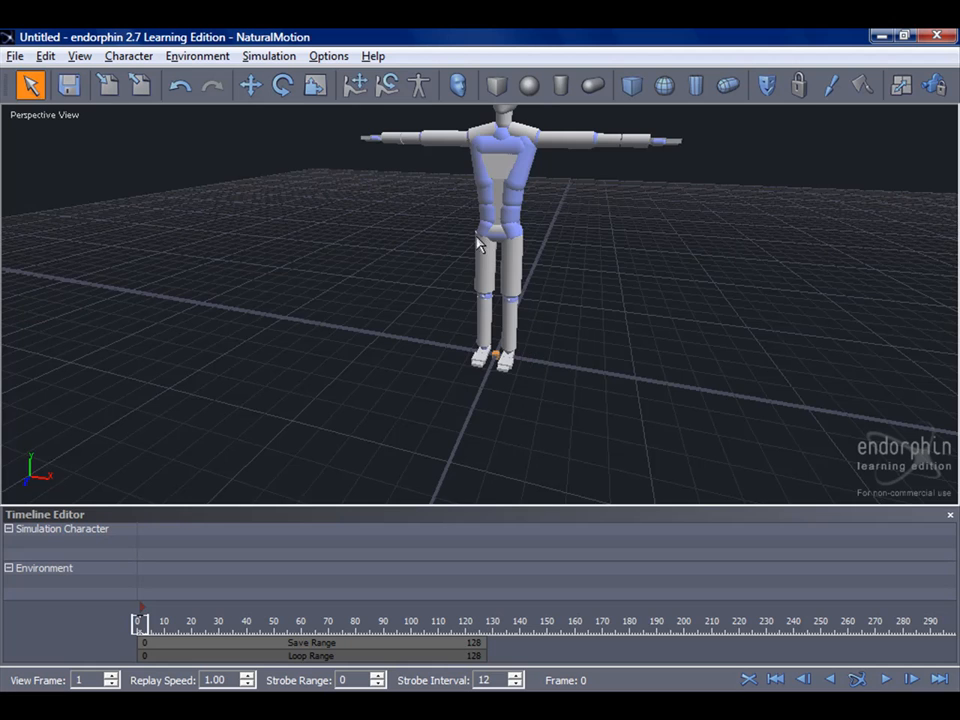
Add a second Standard Simulation Character and move the original Simulation Character forward along the Z axis
left_click_drag(486, 240, 310, 213, "alt")
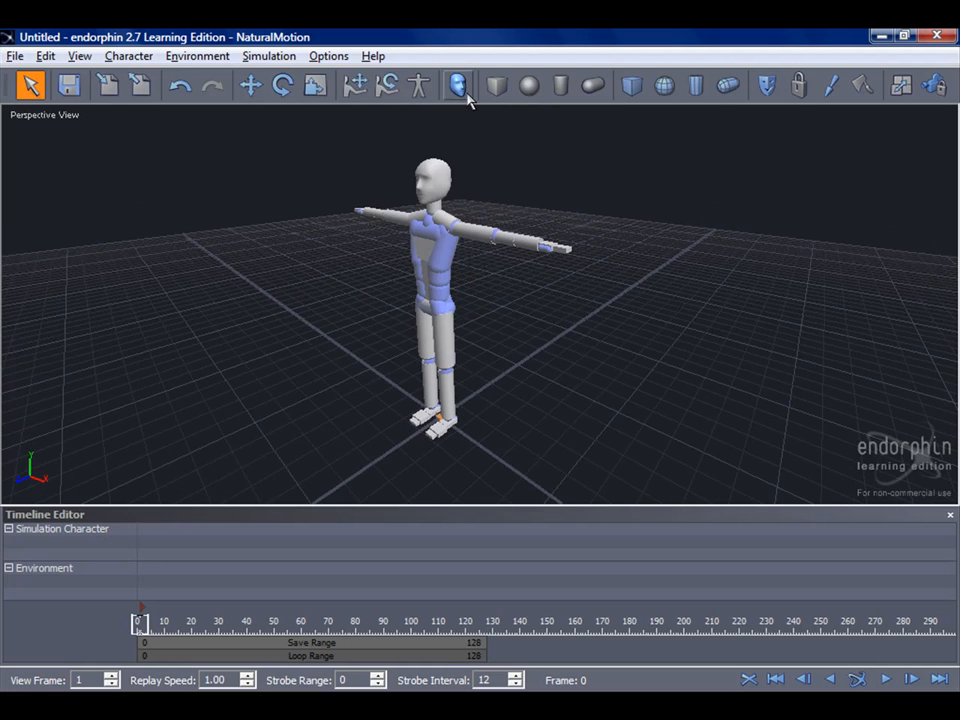
left_click(466, 94)
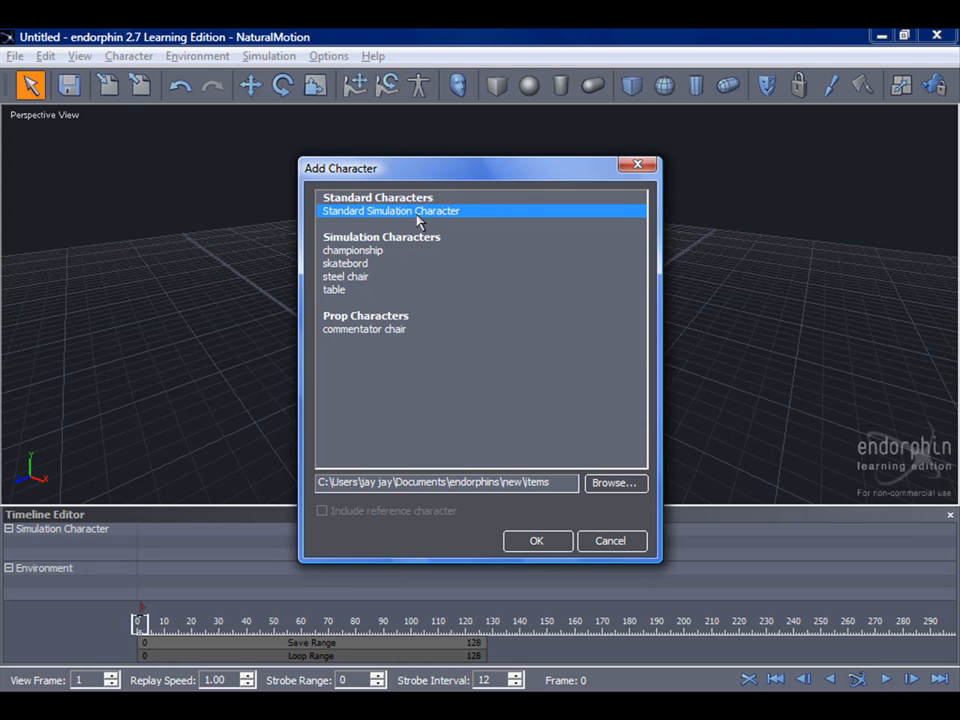
left_click(43, 530)
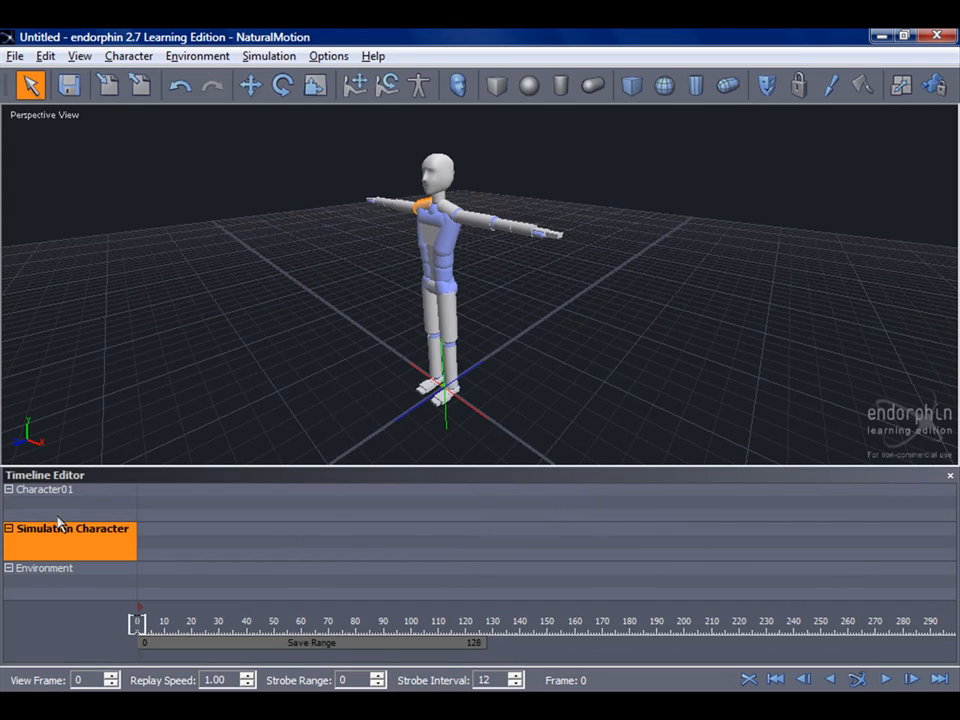
left_click(251, 86)
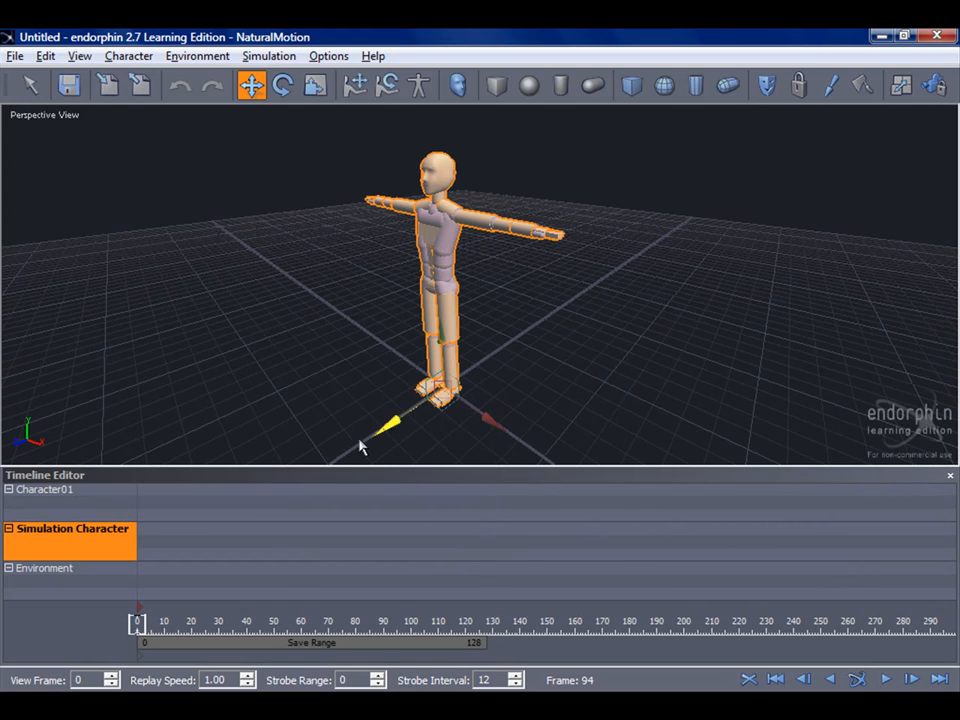
left_click_drag(382, 445, 336, 452)
Set the custom character folder to chrectors and add the man 4 character from it
left_click(457, 86)
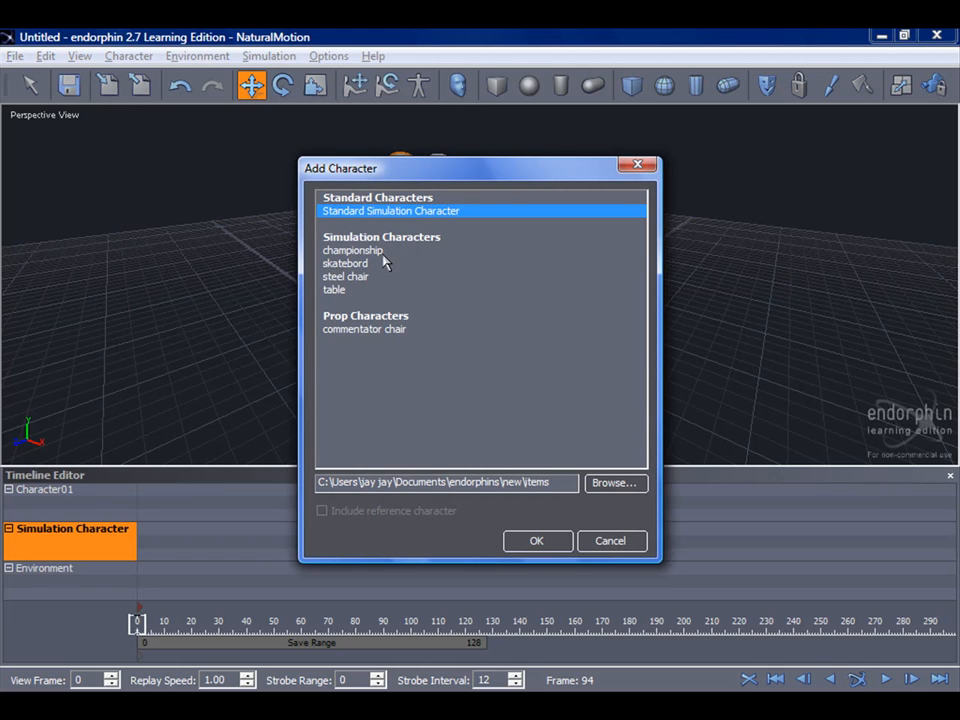
left_click(601, 483)
left_click(368, 375)
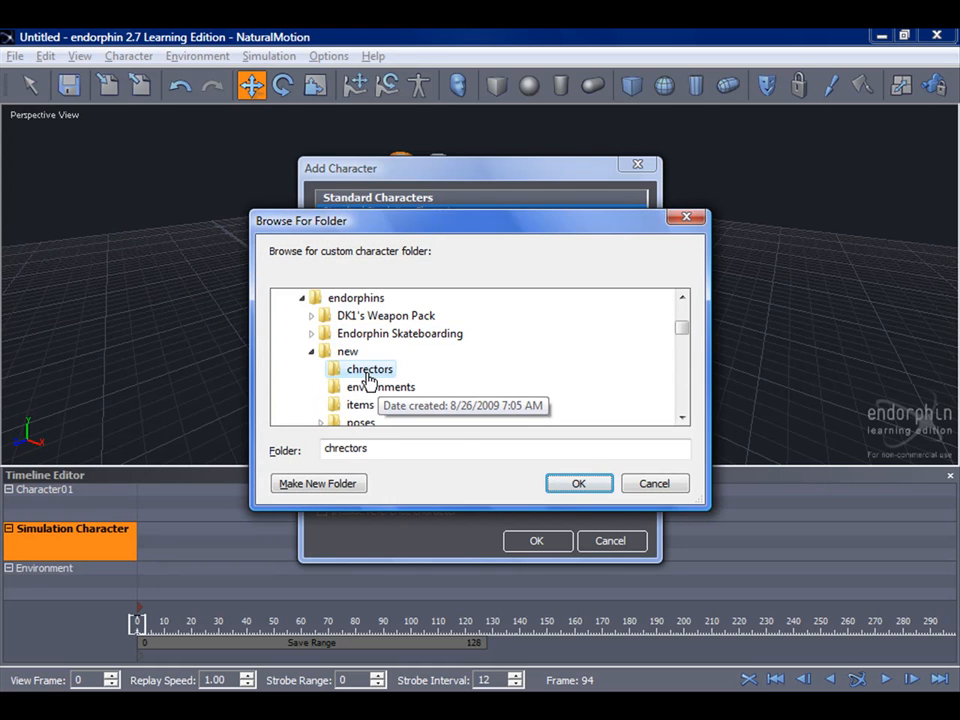
left_click(564, 484)
double_click(349, 291)
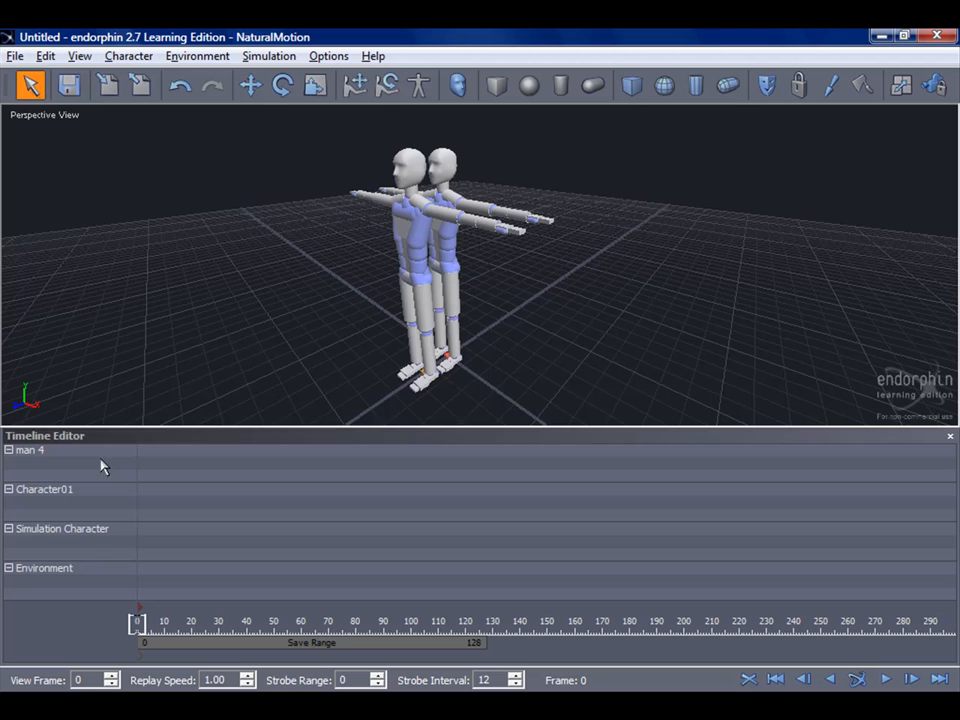
Move the man 4 character forward along the Z axis to about 1.165, in front of the other characters
left_click(101, 462)
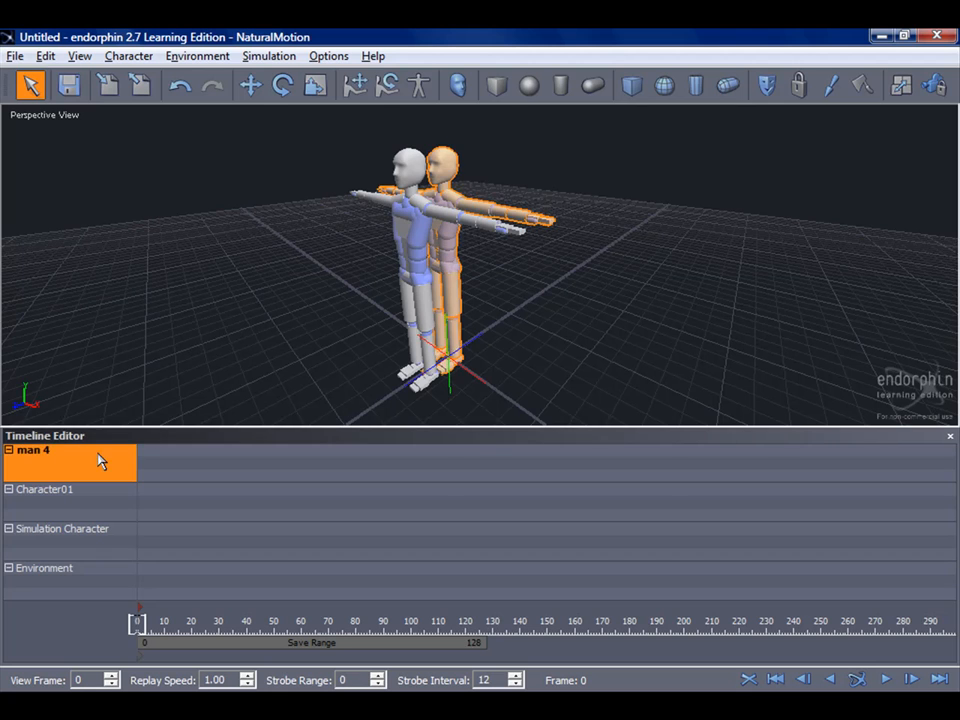
middle_click_drag(468, 345, 378, 302)
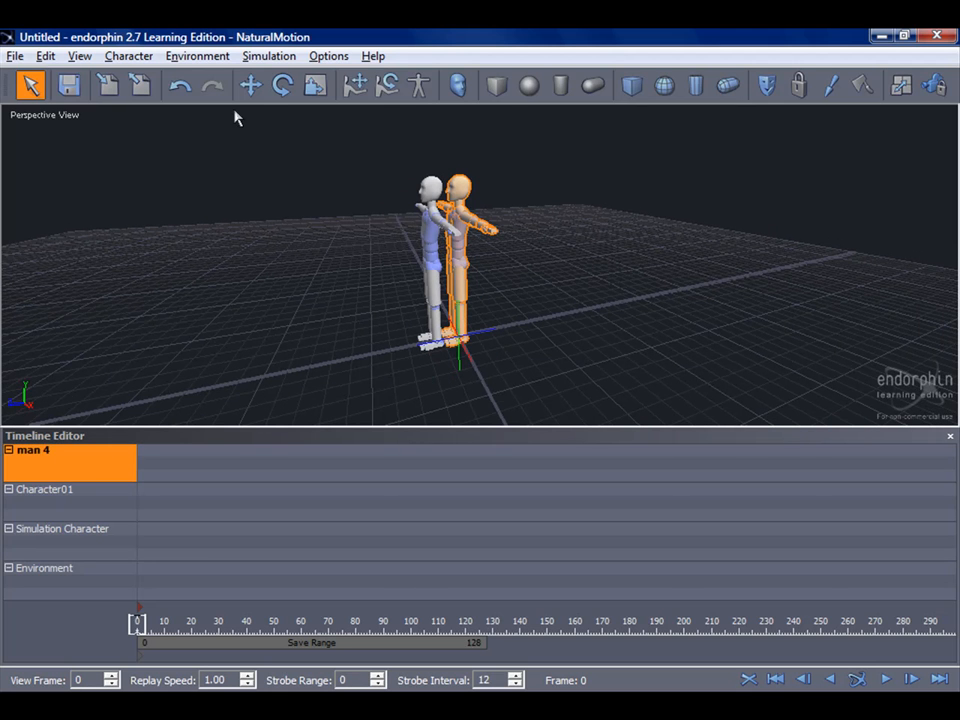
key("w")
left_click_drag(397, 348, 286, 370)
Show the Property Editor and deselect the character to display the general scene settings
left_click(79, 56)
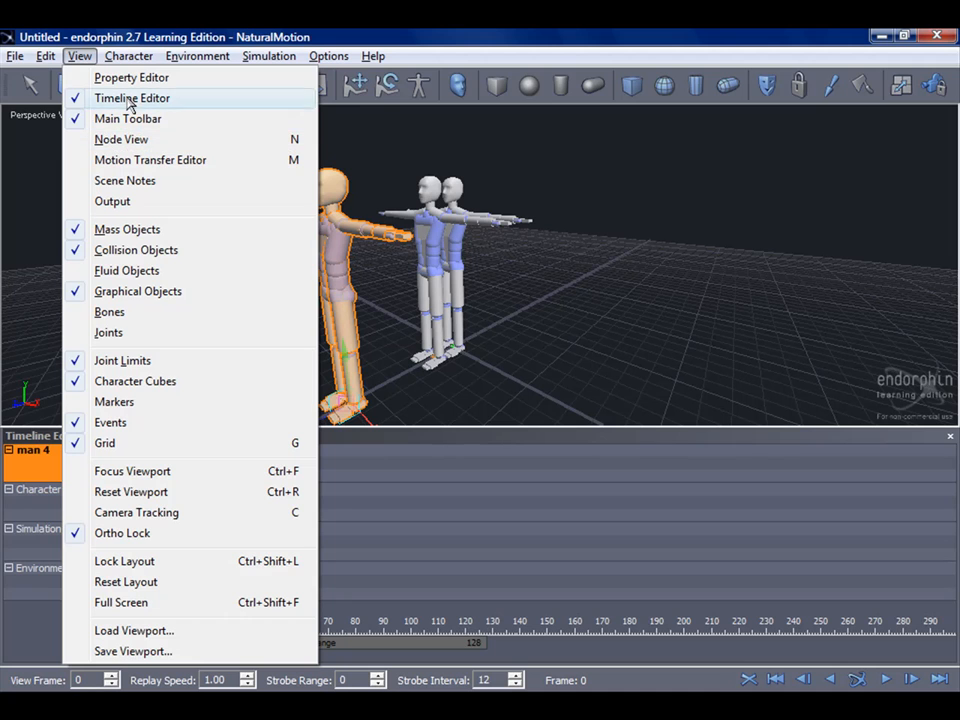
left_click(126, 79)
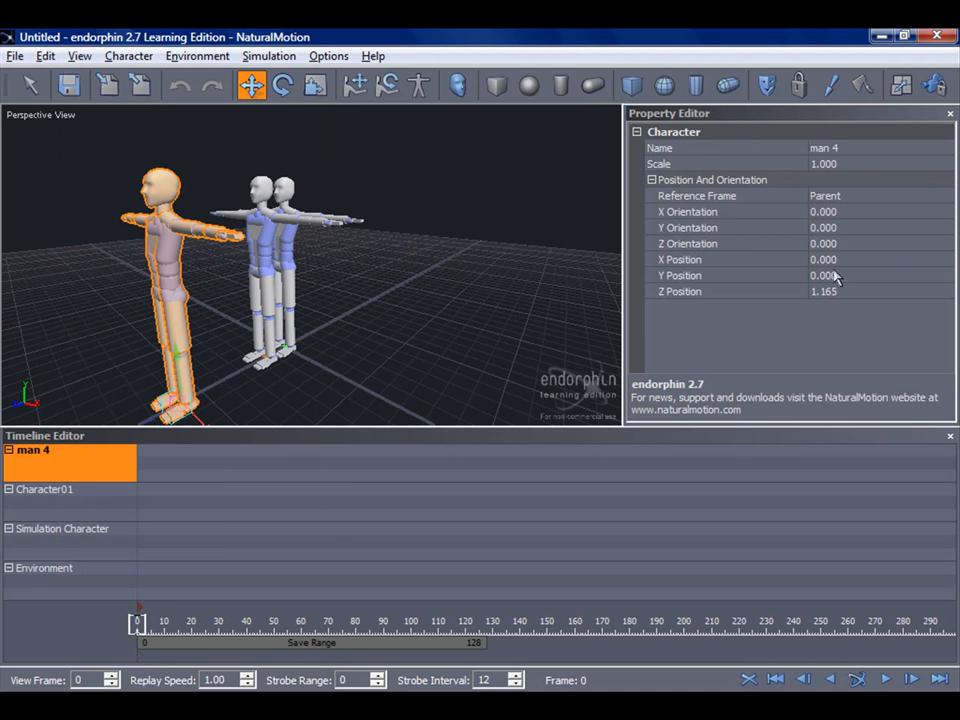
middle_click_drag(582, 250, 654, 298)
scroll(311, 281, "up", 4)
middle_click_drag(311, 281, 55, 515)
left_click(499, 233)
scroll(486, 236, "down", 3)
Delete the man 4 and Character01 characters from the scene
left_click(78, 468)
key("Delete")
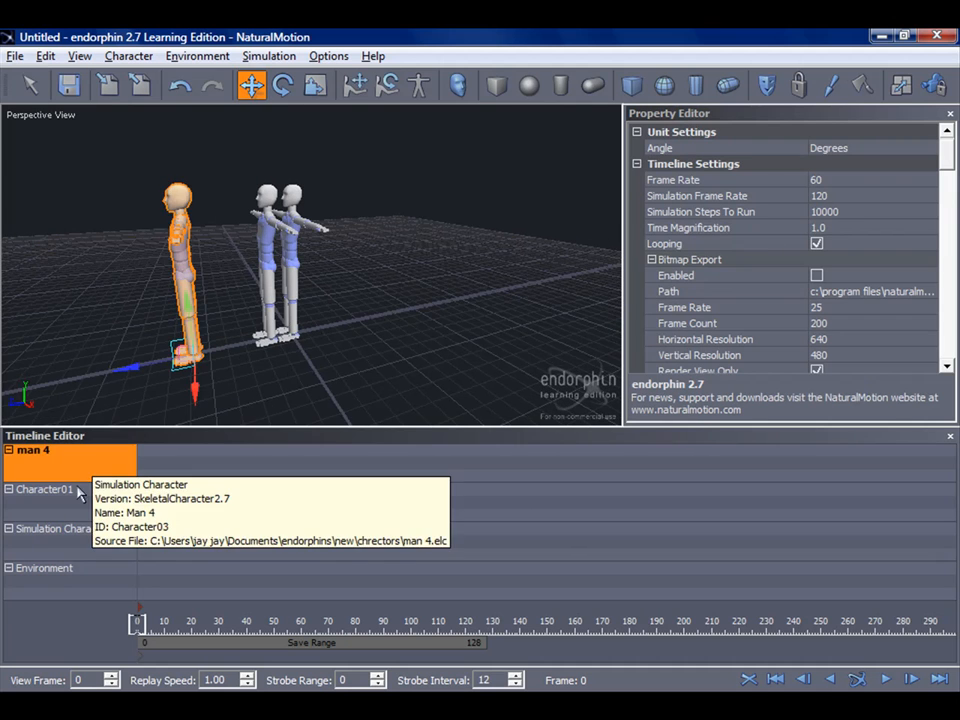
left_click(77, 512)
key("Delete")
Move the Simulation Character to about X 0.058, Y 0.388, Z 0.036, raised slightly above the grid origin
middle_click_drag(168, 313, 387, 208)
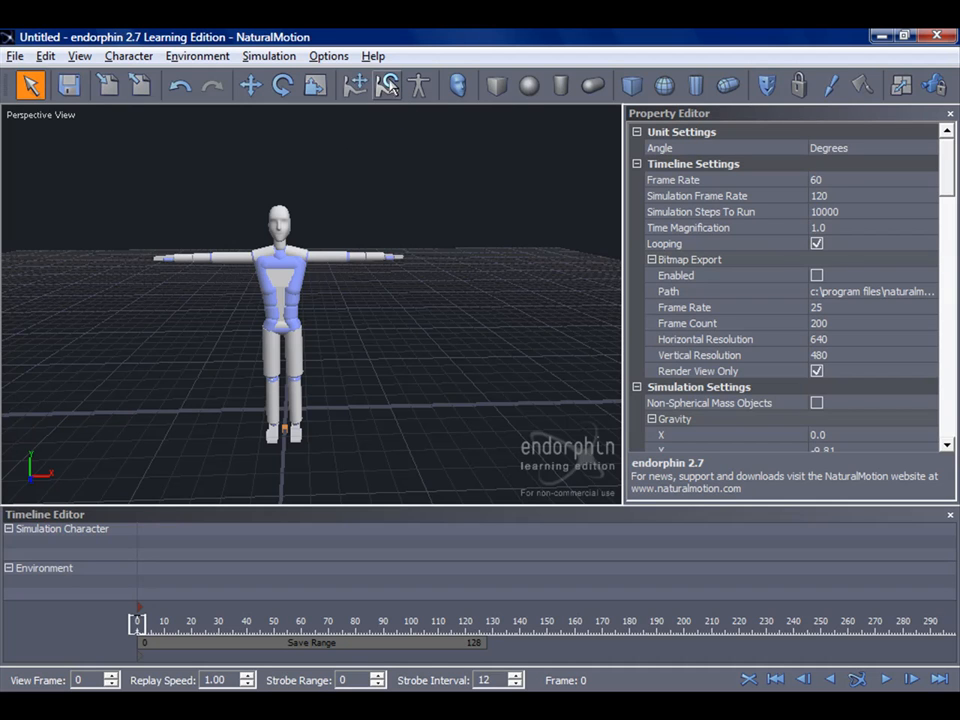
left_click(266, 90)
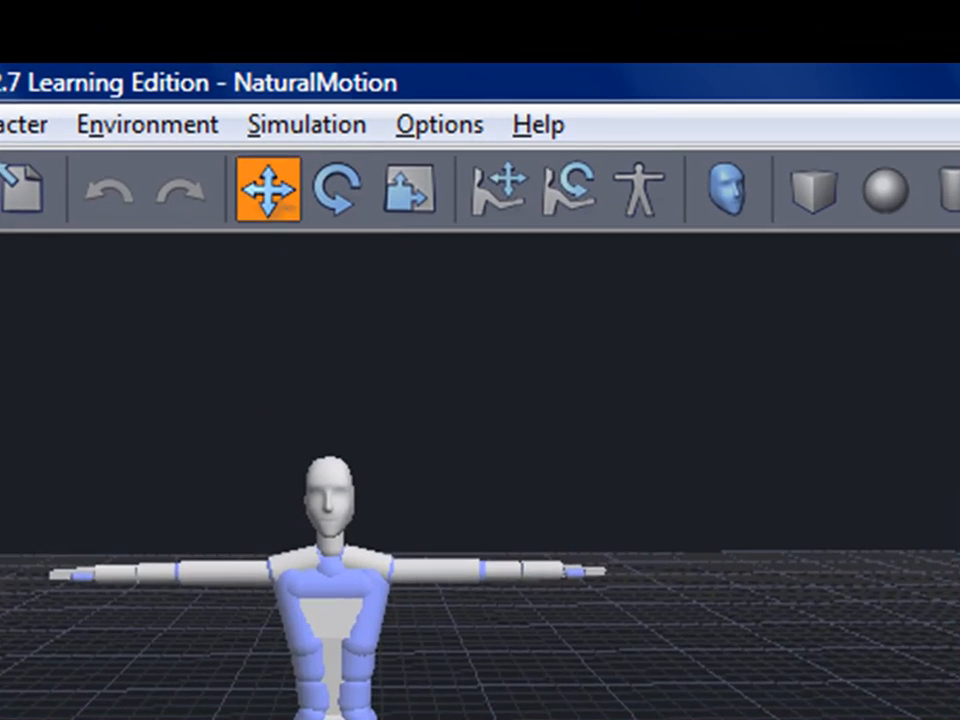
middle_click_drag(480, 600, 330, 620)
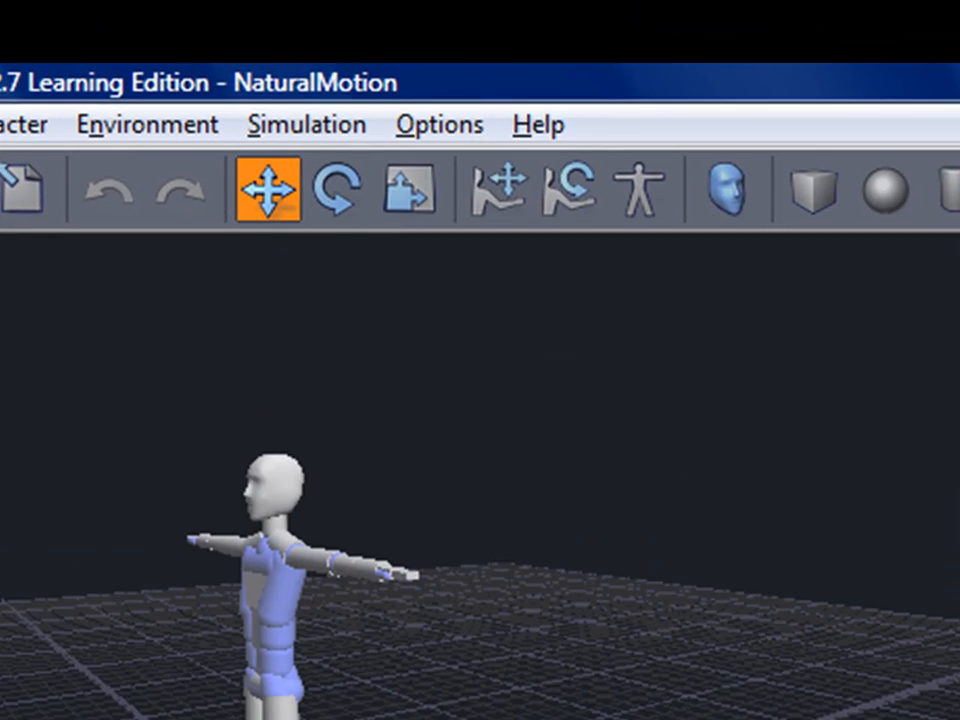
left_click(272, 710)
left_click_drag(178, 657, 487, 595)
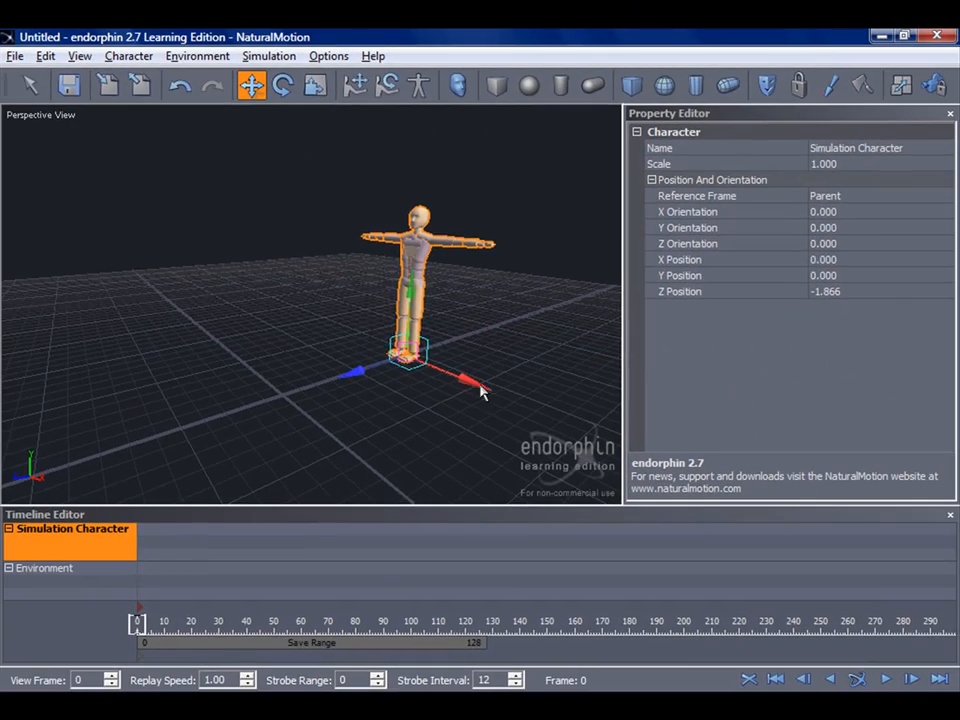
left_click_drag(480, 390, 276, 372)
left_click(262, 163)
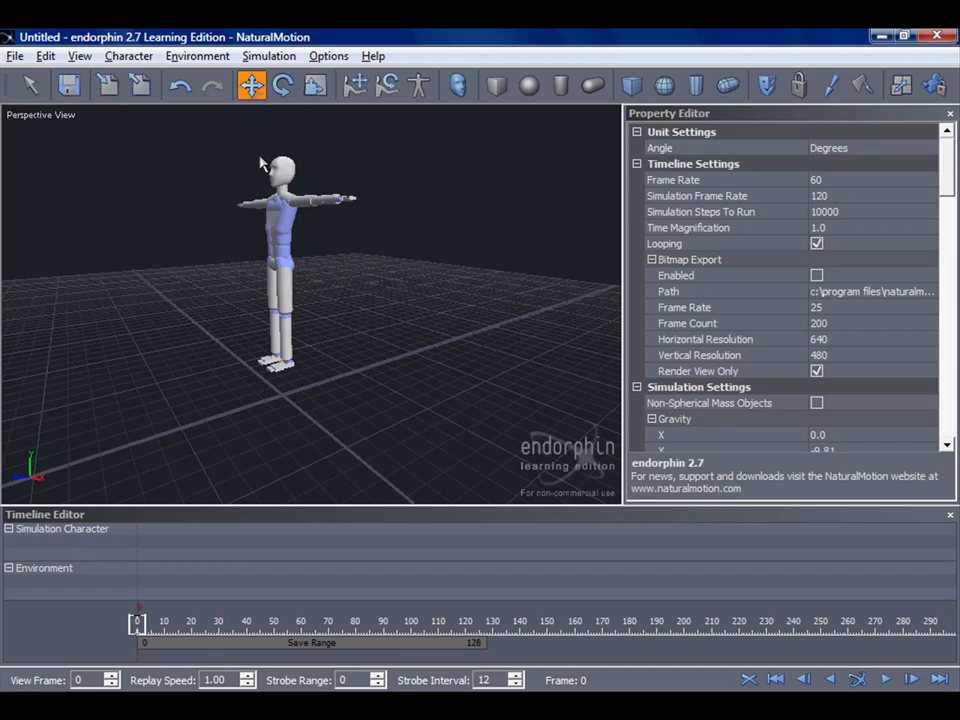
Rotate the Simulation Character to face the opposite way, with a Y orientation of about 31.9 and X and Z about 180
left_click(282, 88)
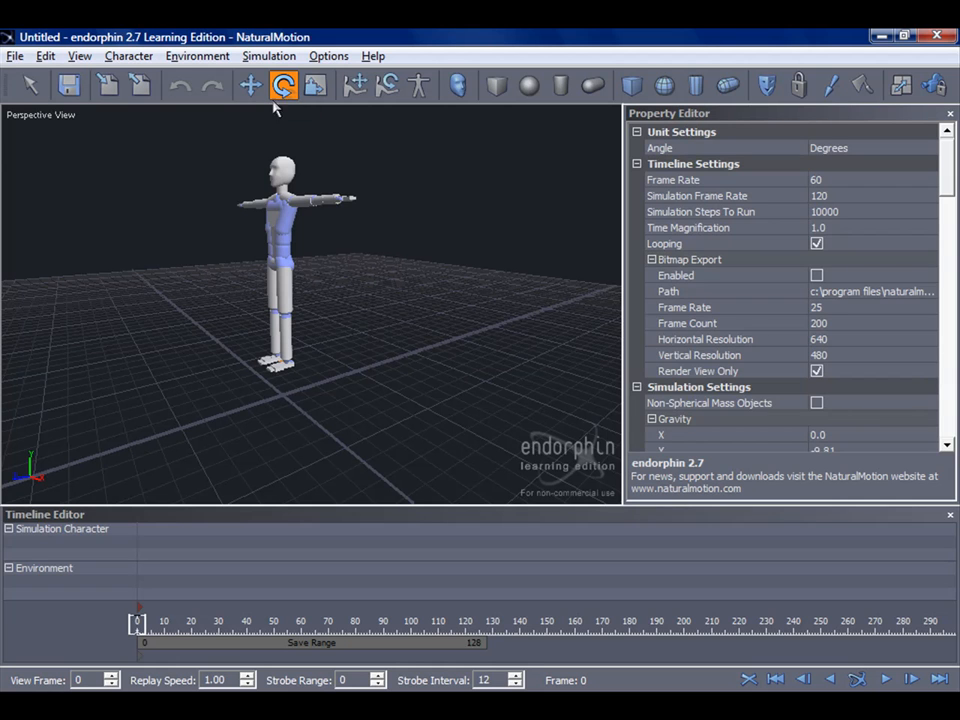
left_click(272, 228)
left_click_drag(243, 396, 482, 326)
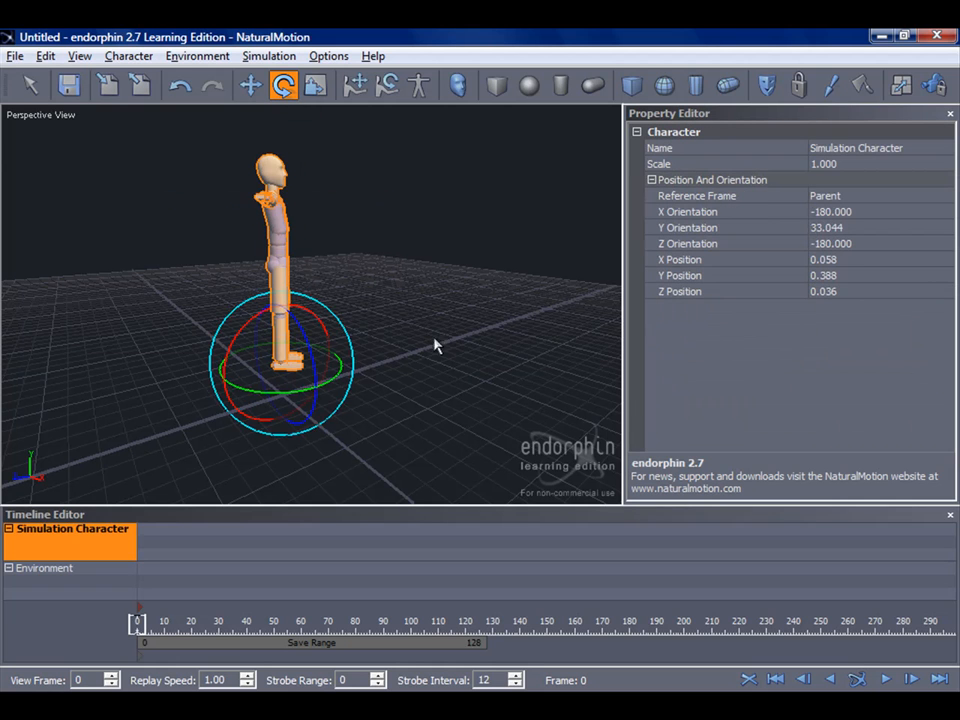
left_click_drag(289, 394, 242, 364)
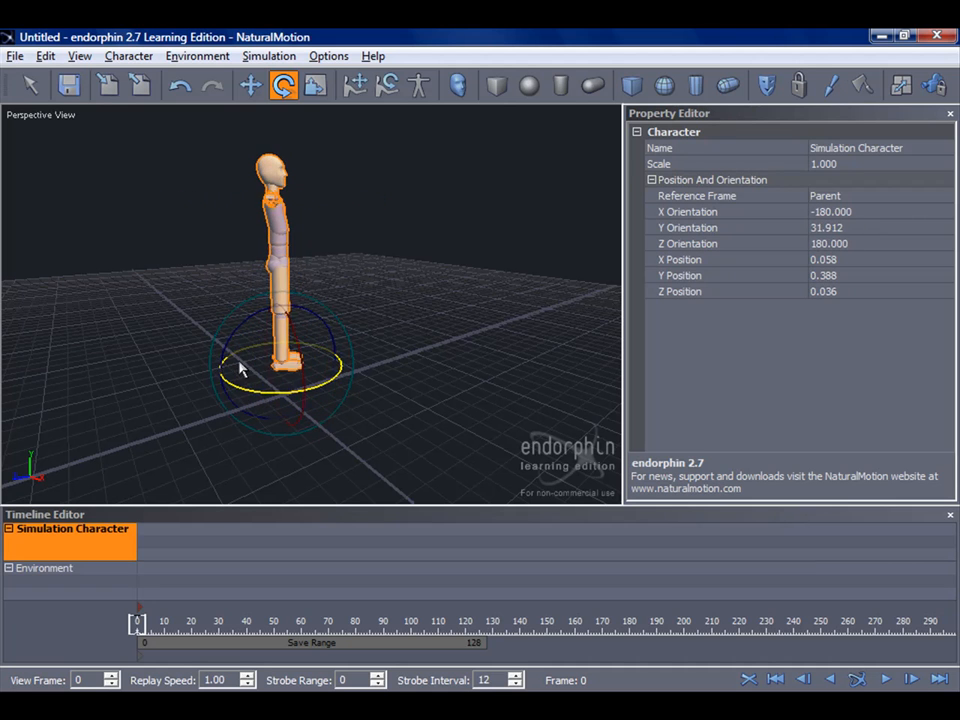
left_click_drag(313, 316, 346, 258)
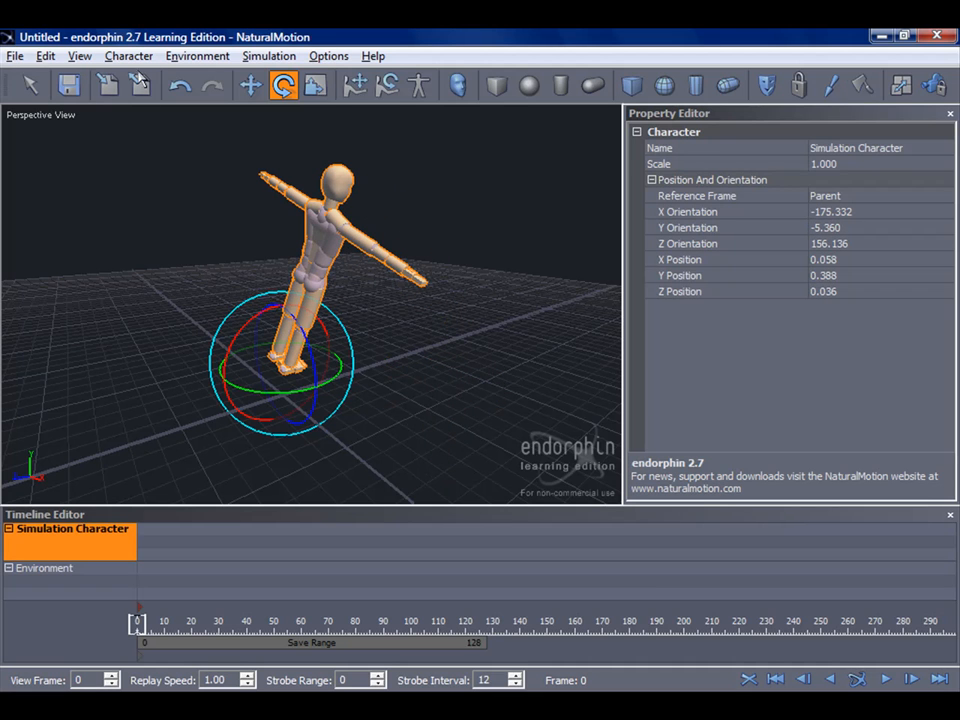
key("ctrl+z")
Try to scale the Simulation Character taller along its vertical axis
middle_click_drag(228, 136, 120, 141)
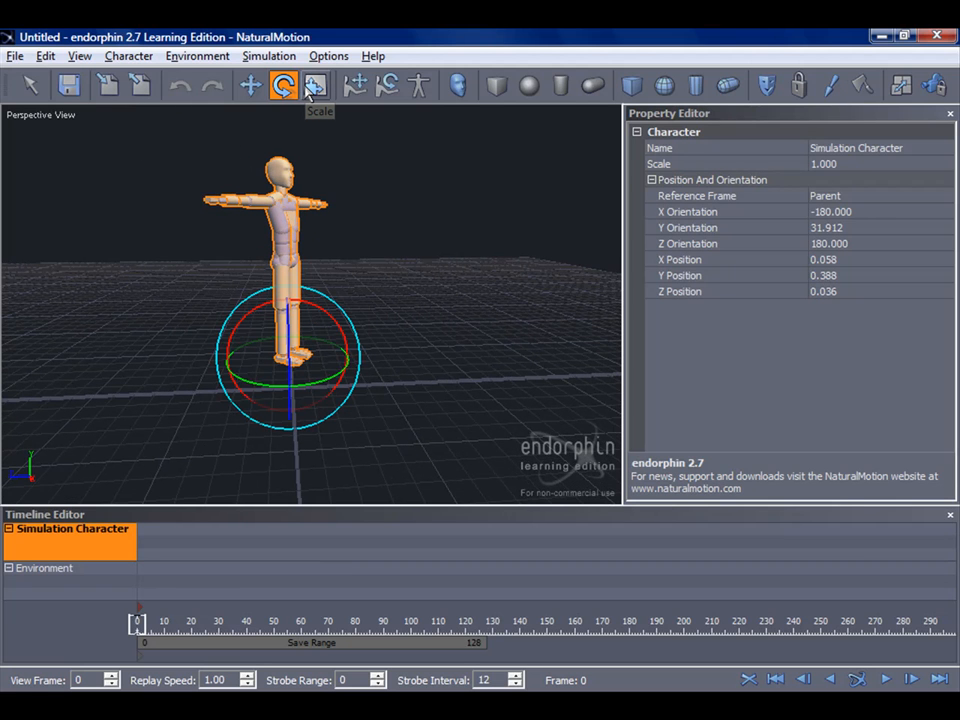
left_click(312, 86)
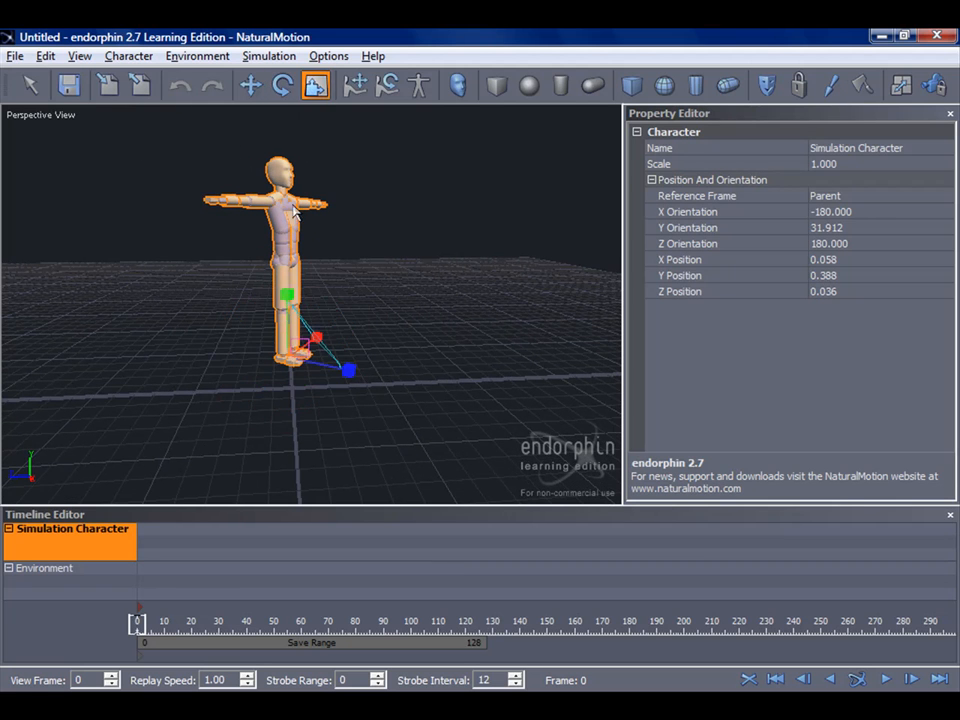
left_click_drag(286, 298, 293, 238)
Add a cuboid mass object at the origin and scale it to about 1.354 high and 0.131 long
left_click(497, 86)
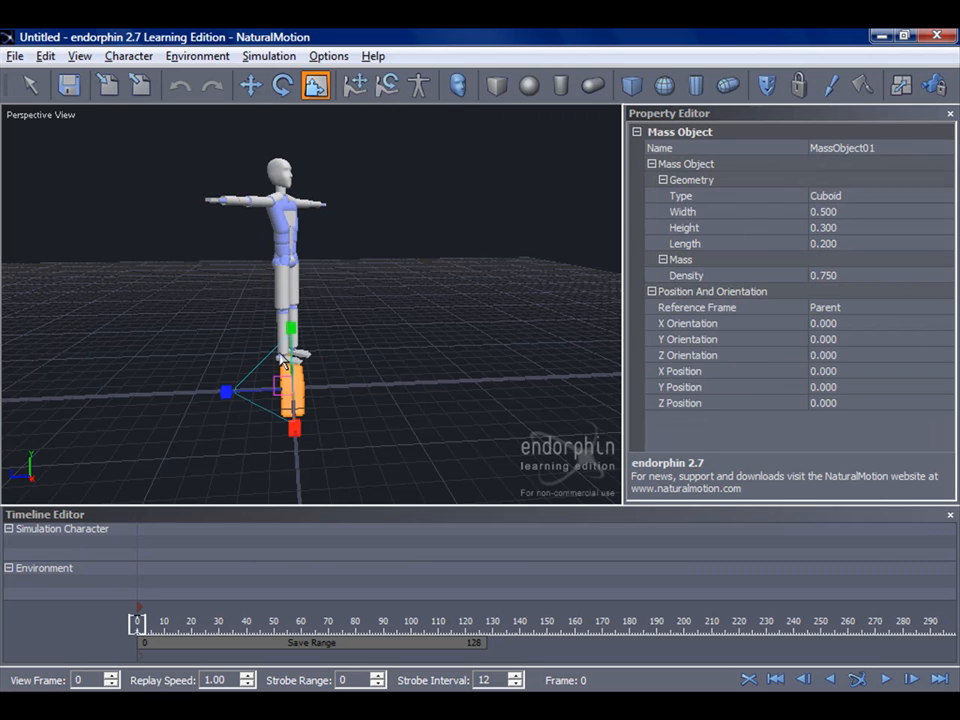
left_click_drag(281, 340, 311, 219)
left_click_drag(228, 394, 242, 360)
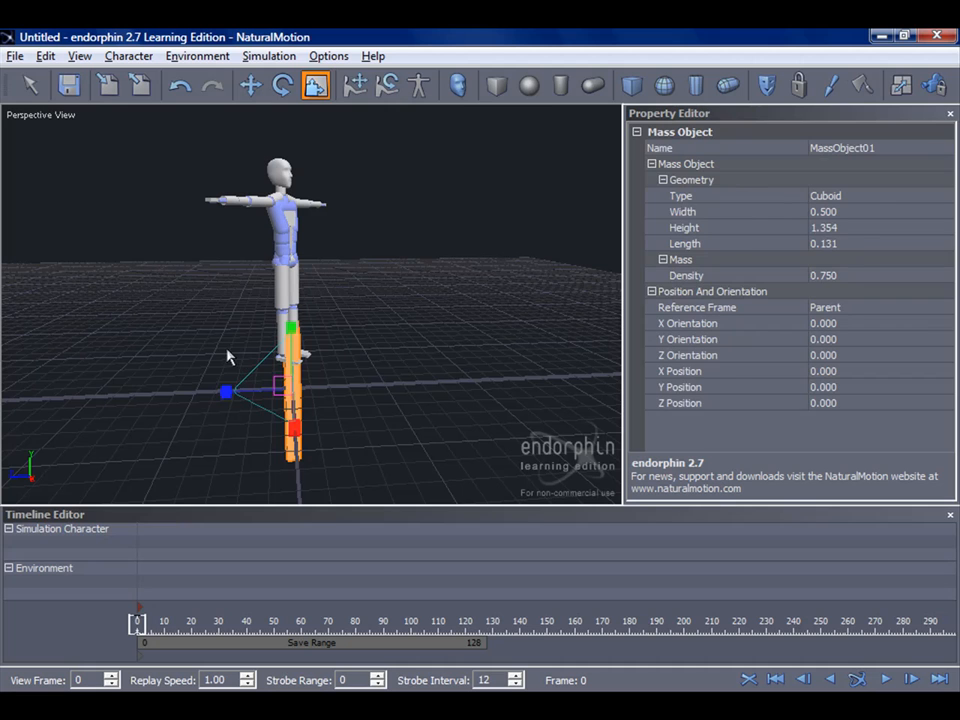
Delete the scaled cuboid mass object standing at the grid origin
key("Delete")
middle_click_drag(310, 206, 219, 239)
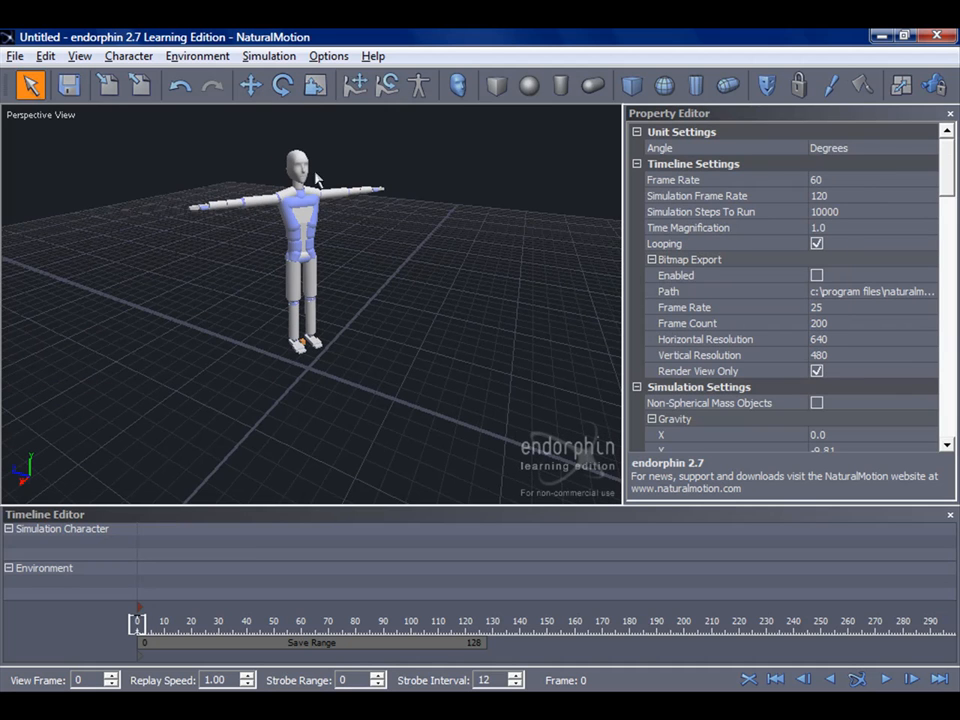
middle_click_drag(310, 175, 414, 150)
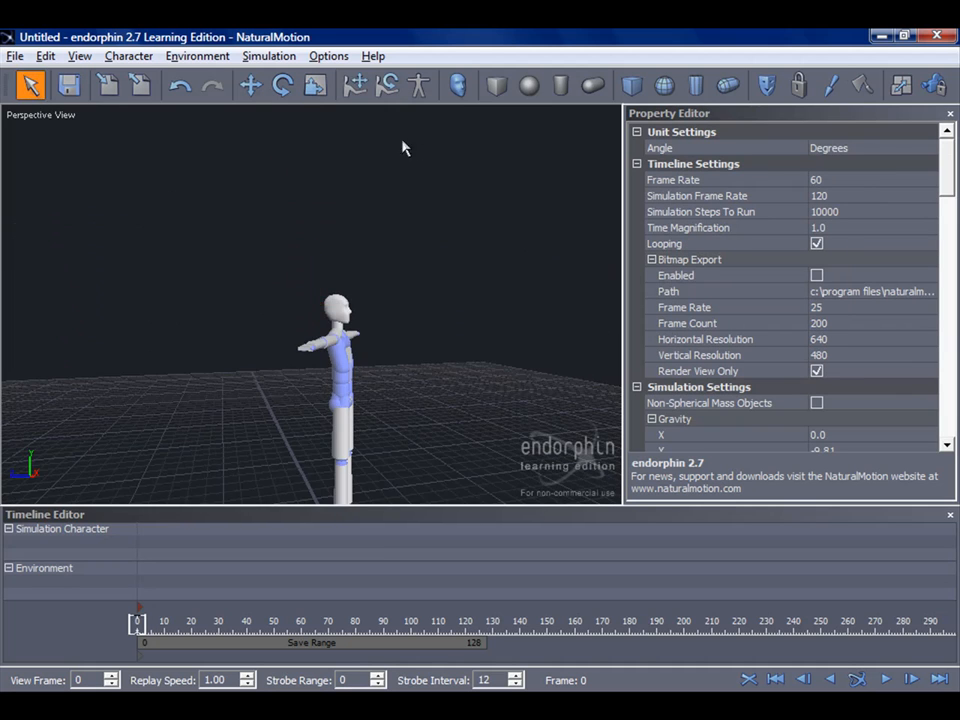
middle_click_drag(303, 200, 370, 150)
Try to shift the character's outstretched arm with the Pose Move tool, and undo the change
left_click(354, 84)
left_click(388, 88)
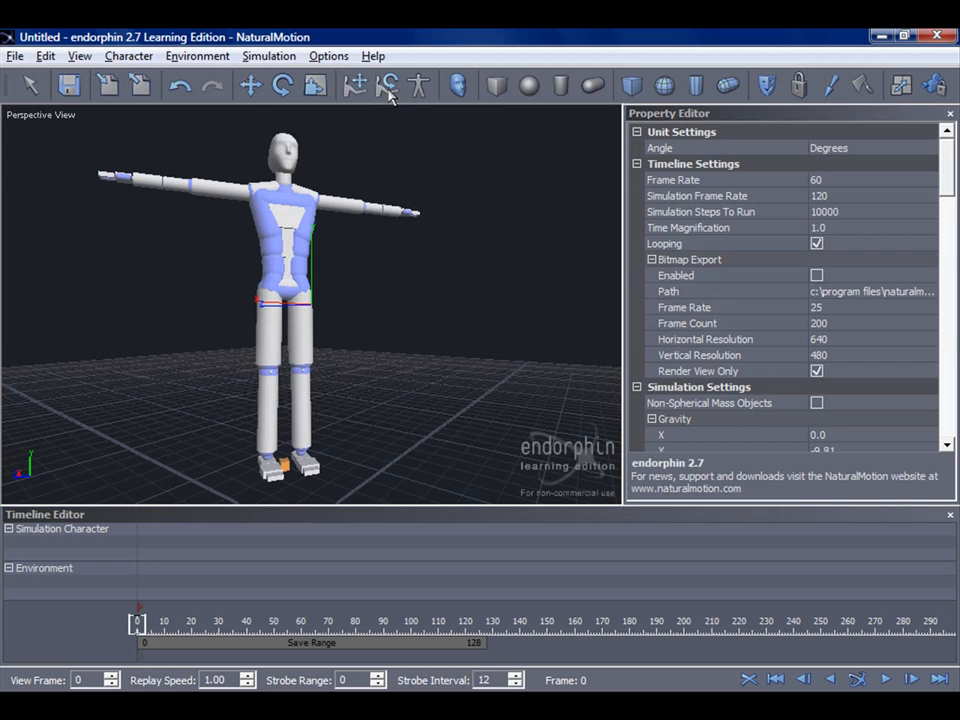
middle_click_drag(170, 207, 420, 224)
left_click(420, 224)
left_click_drag(407, 208, 370, 200)
key("ctrl+z")
Try to move the character's foot with Pose Move while the whole body is included in the pose
middle_click_drag(363, 257, 435, 282)
scroll(406, 180, "up", 3)
middle_click_drag(395, 172, 118, 148)
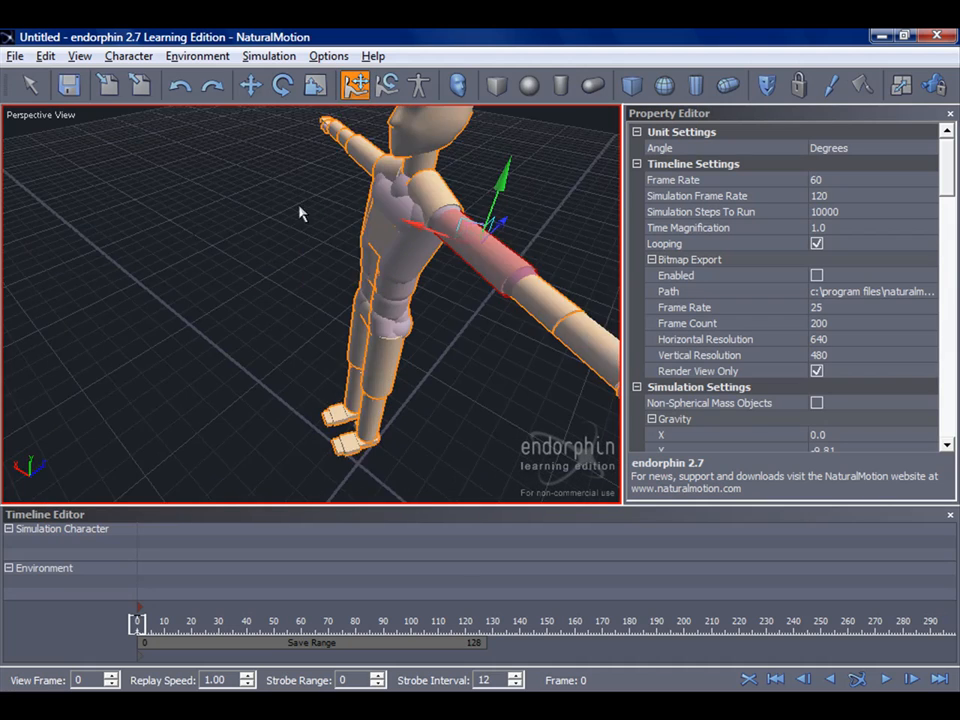
scroll(316, 205, "down", 3)
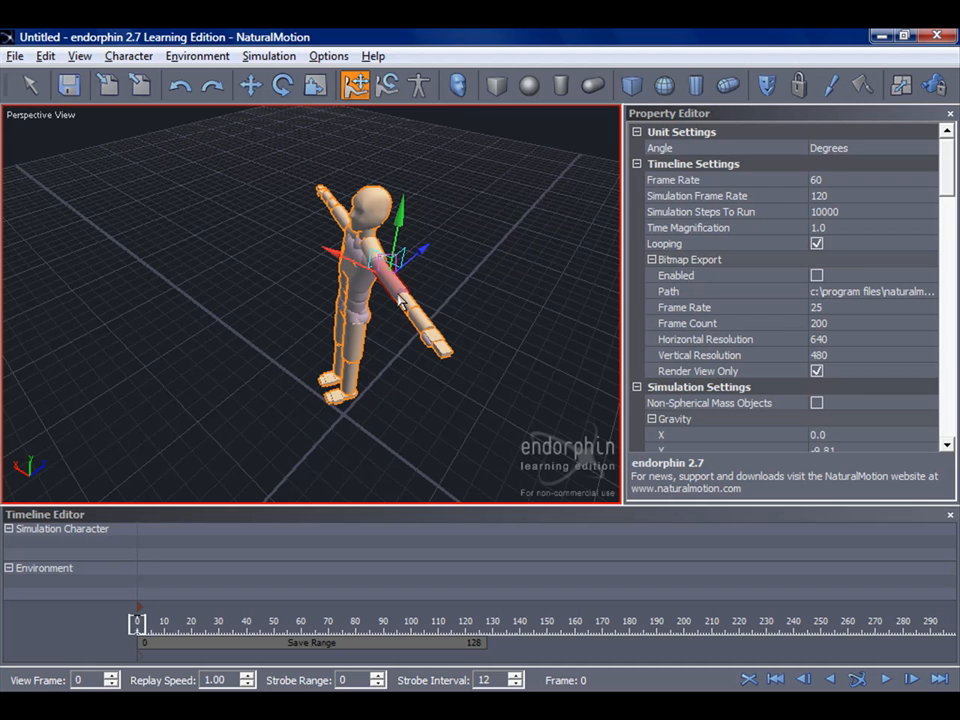
left_click(336, 401)
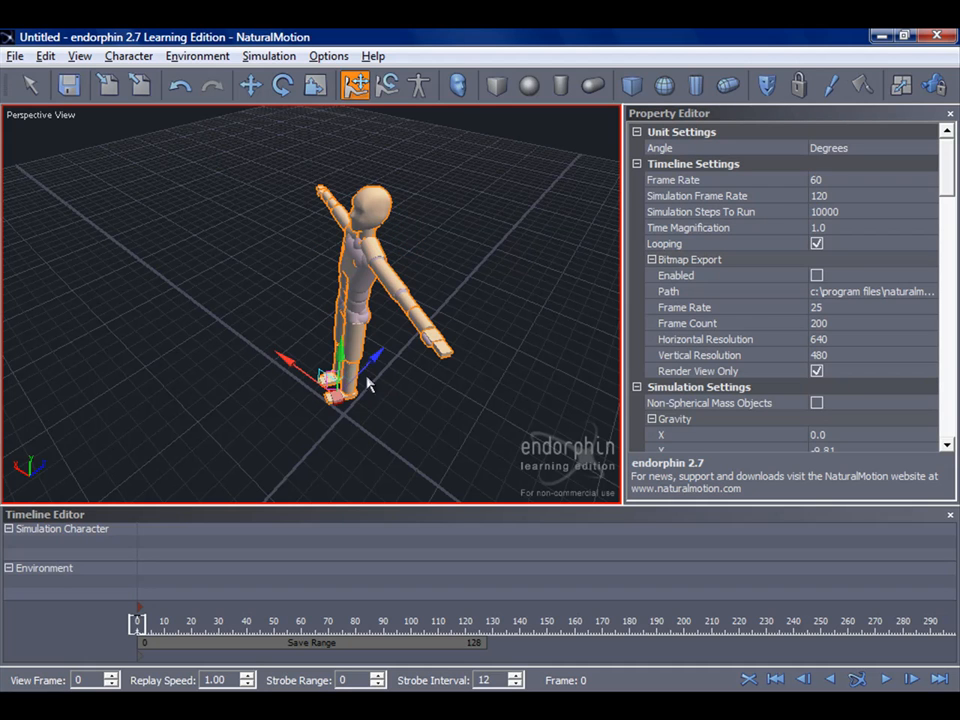
left_click_drag(378, 370, 313, 378)
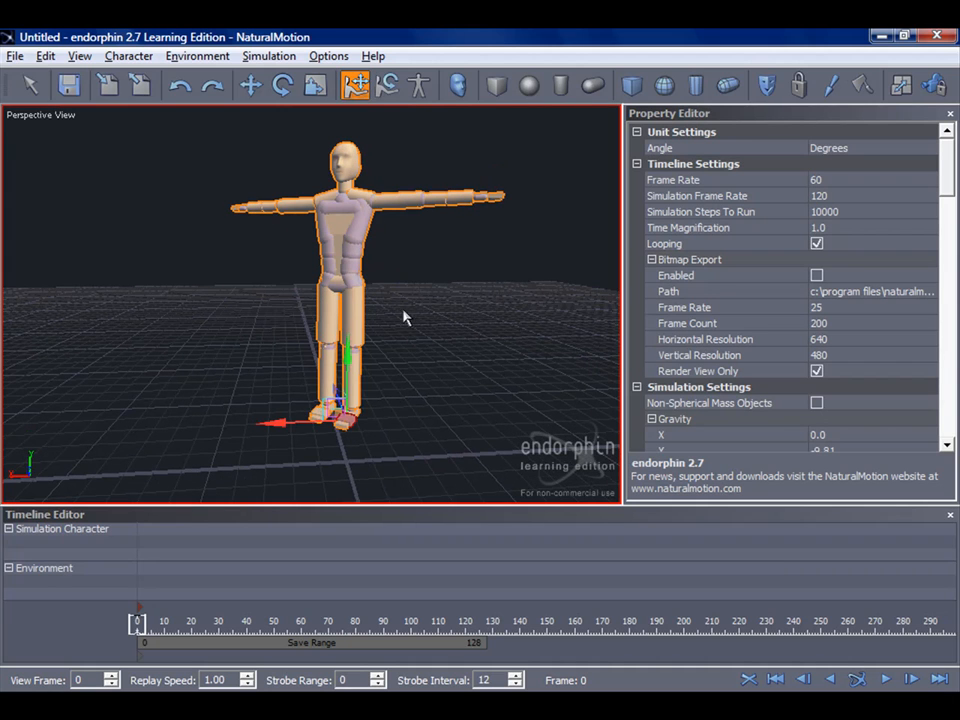
Limit Pose Move to the left leg, swing the foot up and out to the side, and undo it
left_click(338, 291)
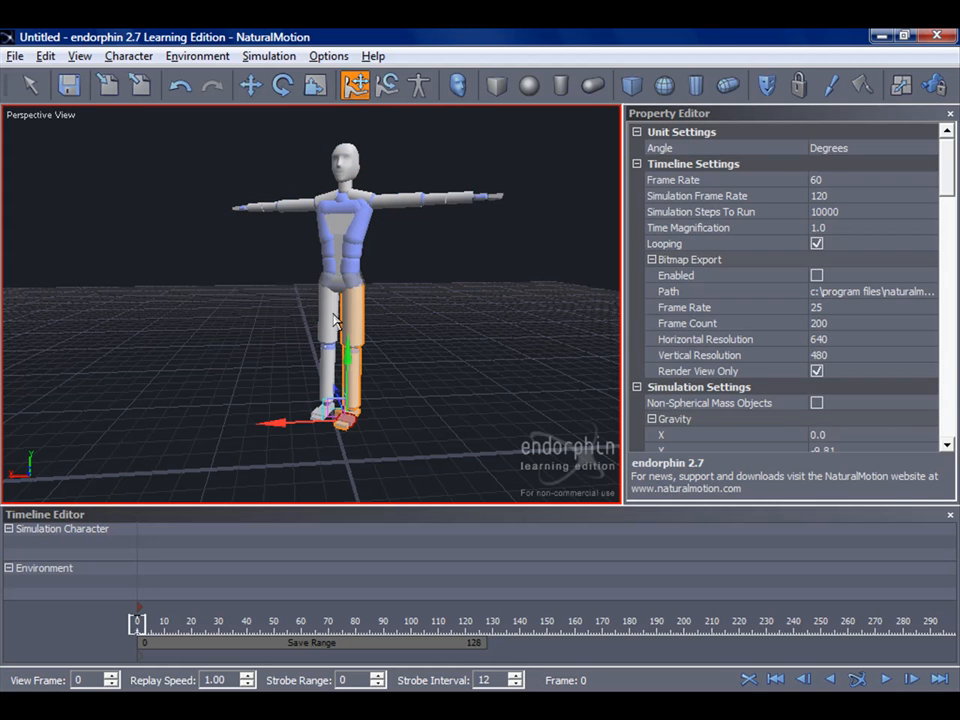
left_click_drag(358, 316, 292, 331, "alt")
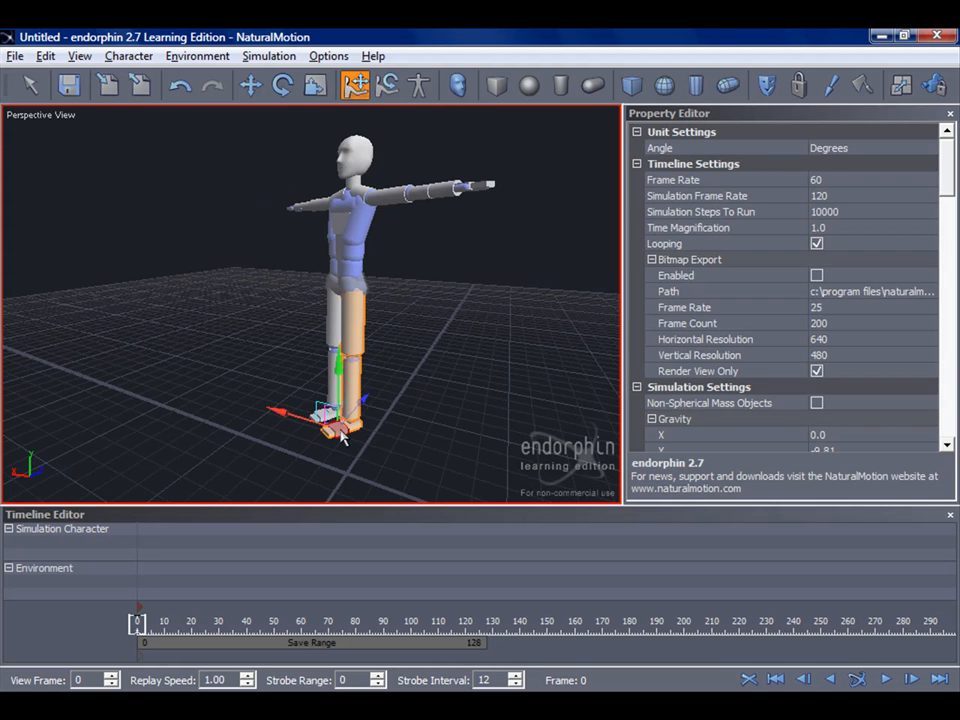
left_click_drag(333, 286, 381, 287, "alt")
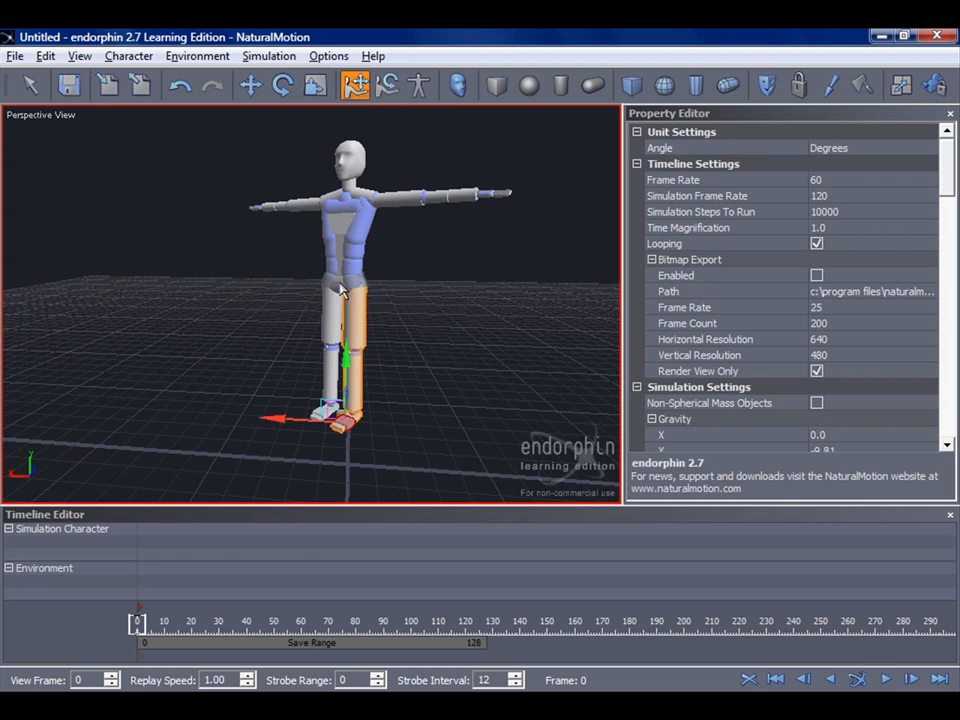
left_click_drag(320, 240, 225, 266, "alt")
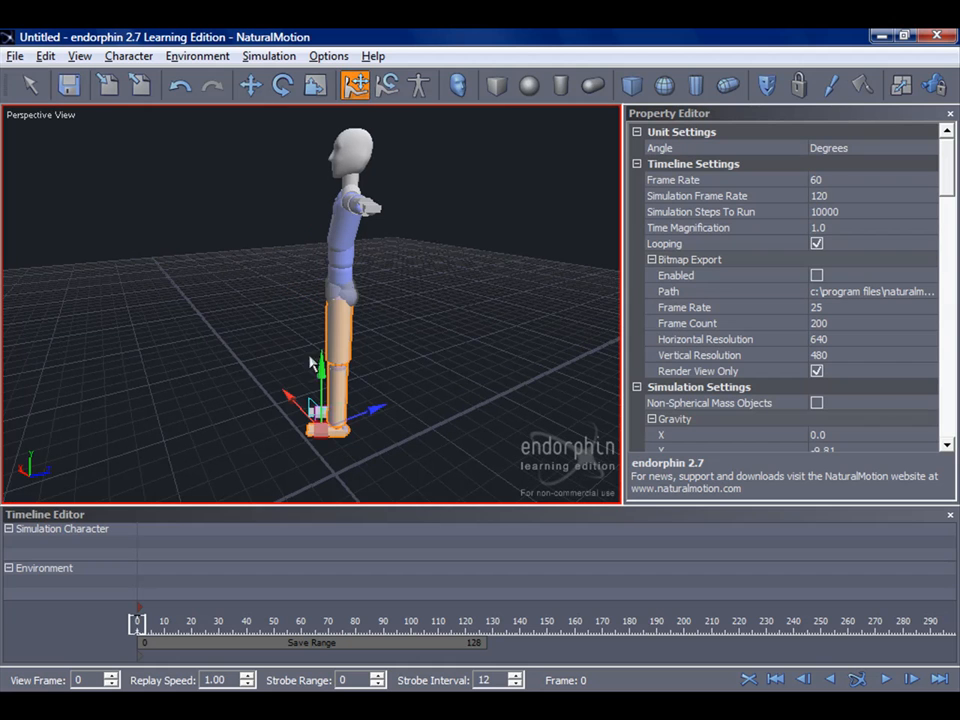
left_click_drag(377, 424, 371, 330)
left_click_drag(391, 436, 405, 400)
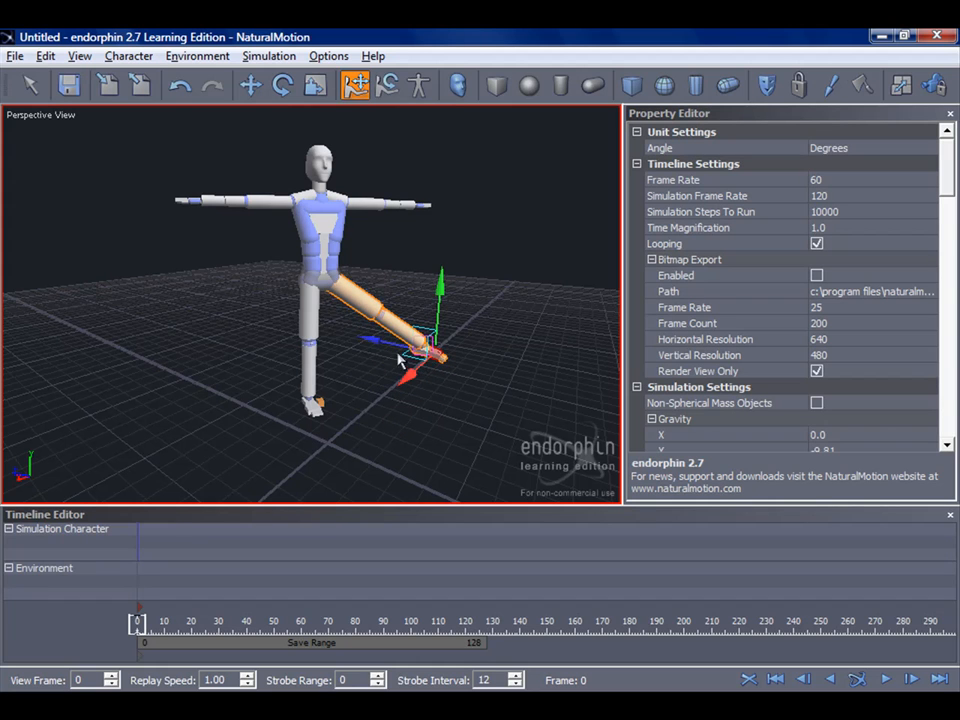
key("ctrl+z")
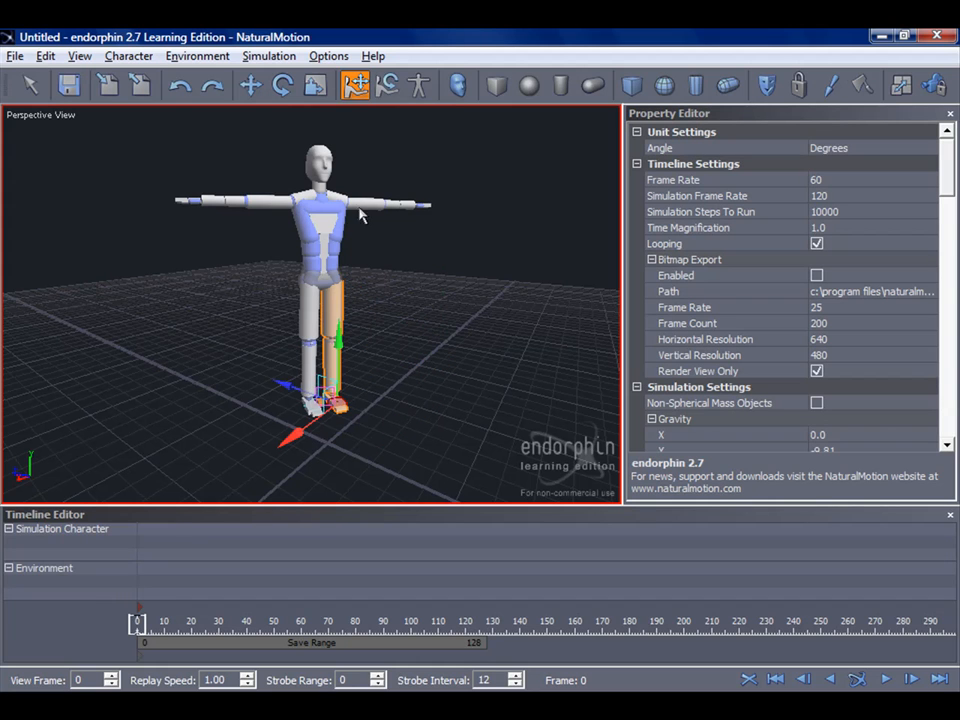
Try to bend the character's left arm by moving its upper arm with Pose Move, affecting only that arm
left_click(365, 205)
middle_click_drag(365, 205, 236, 246)
left_click(330, 224, "ctrl")
middle_click_drag(410, 226, 310, 236)
left_click_drag(370, 262, 519, 233)
Try to rotate the left upper arm with the Pose Rotate tool, and undo all the arm pose changes
left_click(387, 85)
left_click_drag(390, 207, 372, 291)
middle_click_drag(411, 291, 600, 289)
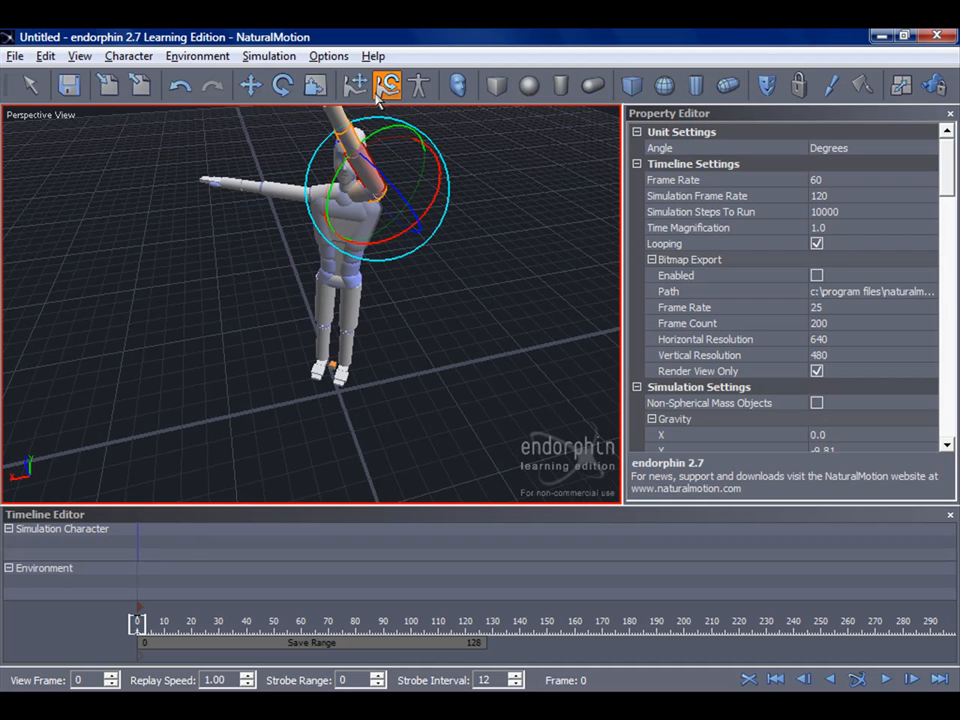
key("ctrl+z")
key("ctrl+z")
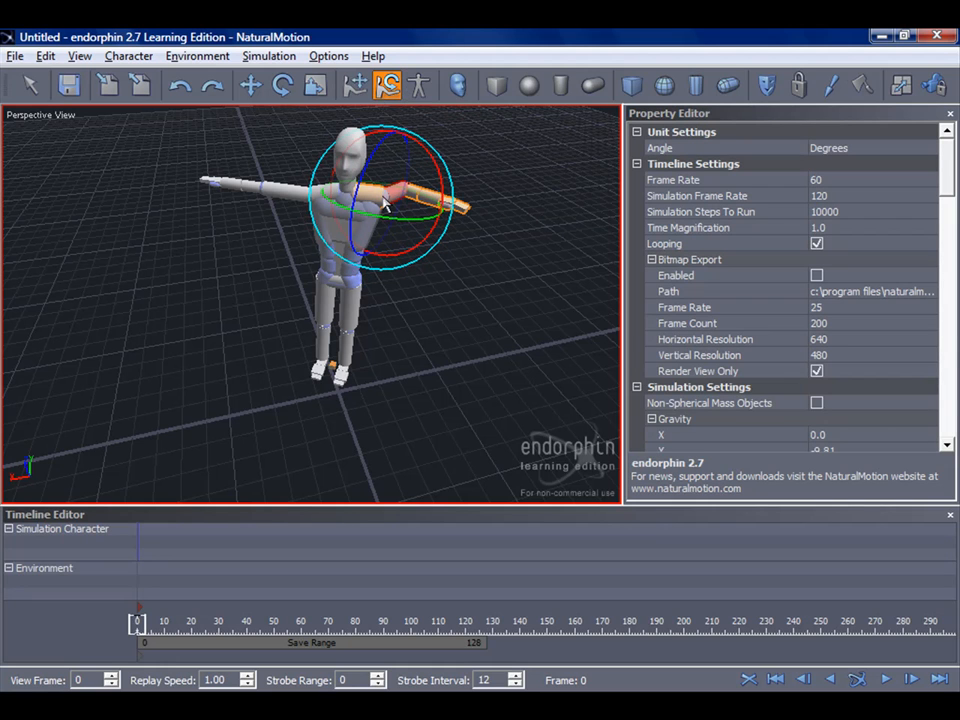
key("ctrl+z")
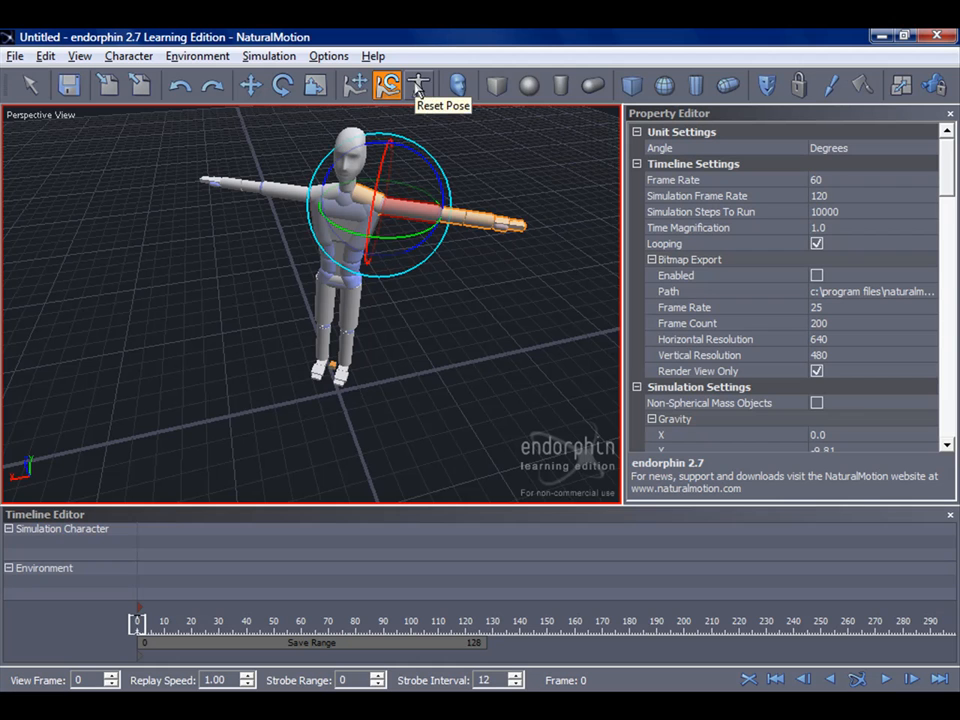
Rotate the character's chest with Pose Rotate so the whole body folds over, and reset the character to its default pose
middle_click_drag(471, 138, 424, 198)
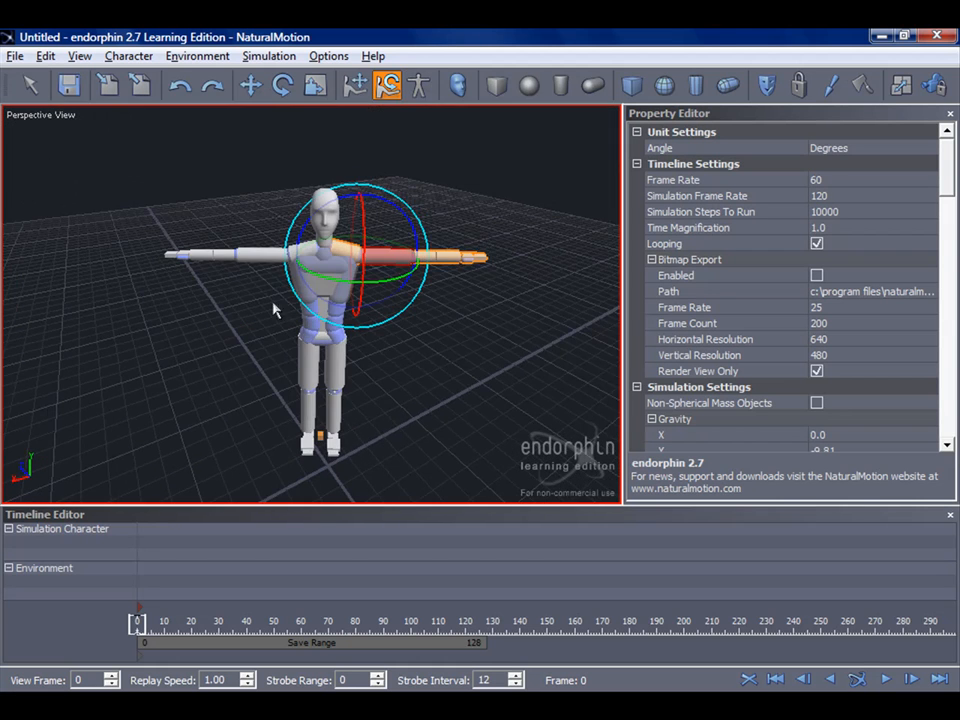
left_click(224, 297)
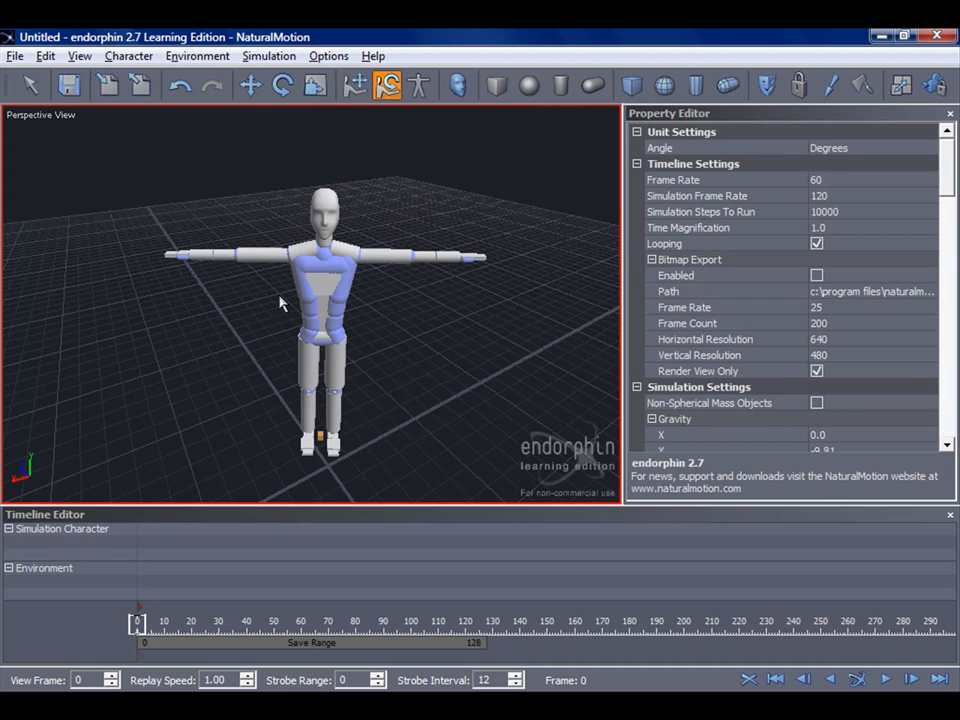
middle_click_drag(313, 281, 268, 300)
left_click(268, 300)
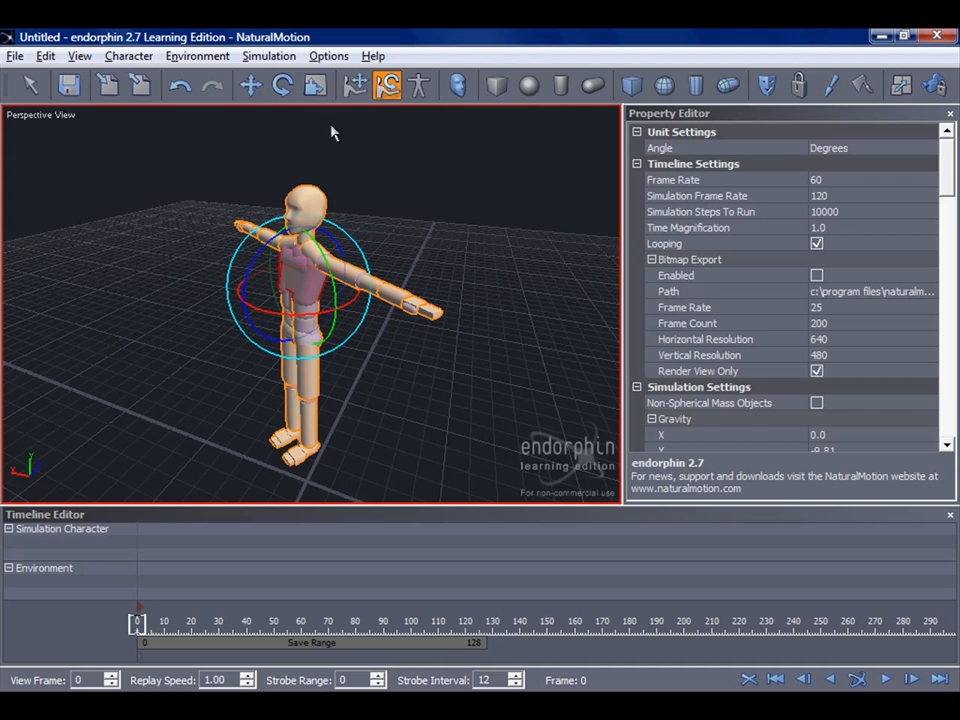
left_click_drag(271, 240, 137, 352)
middle_click_drag(137, 352, 324, 388)
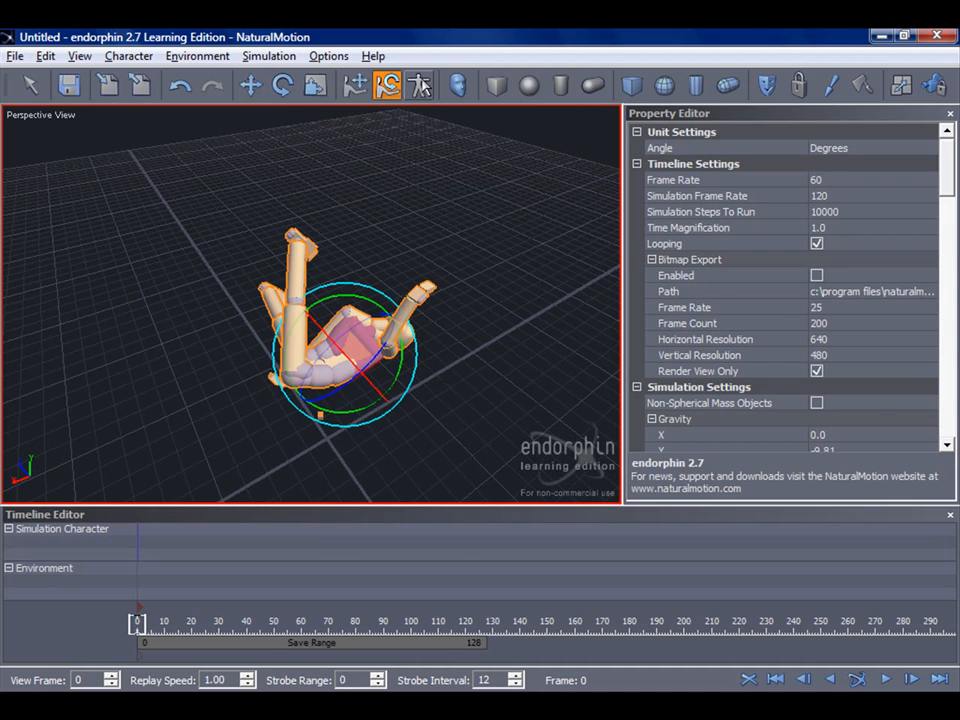
left_click(420, 86)
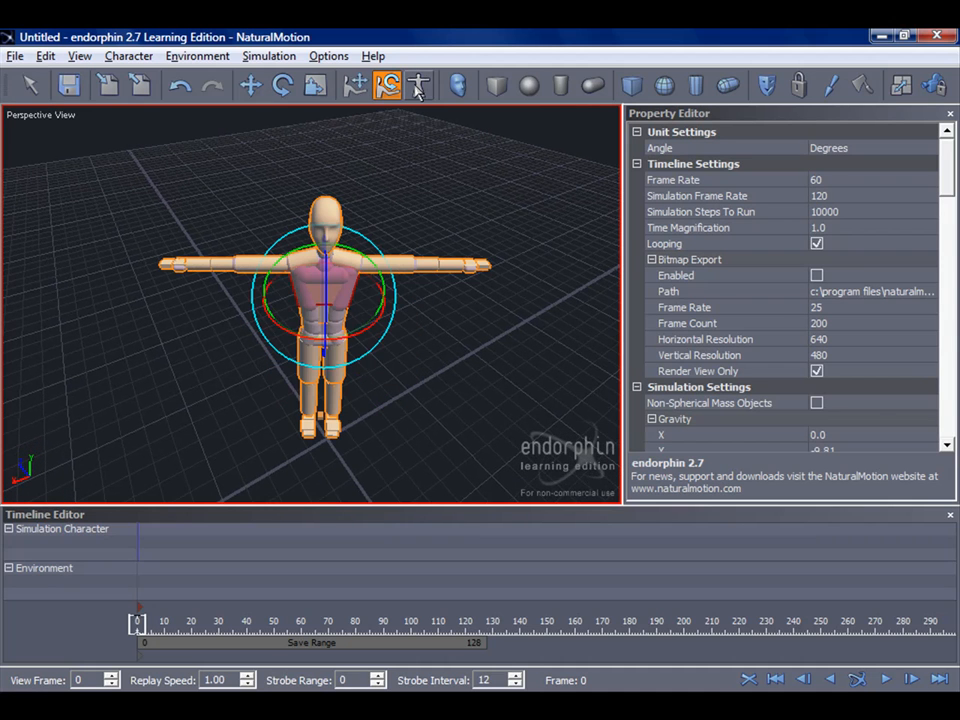
middle_click_drag(369, 238, 213, 160)
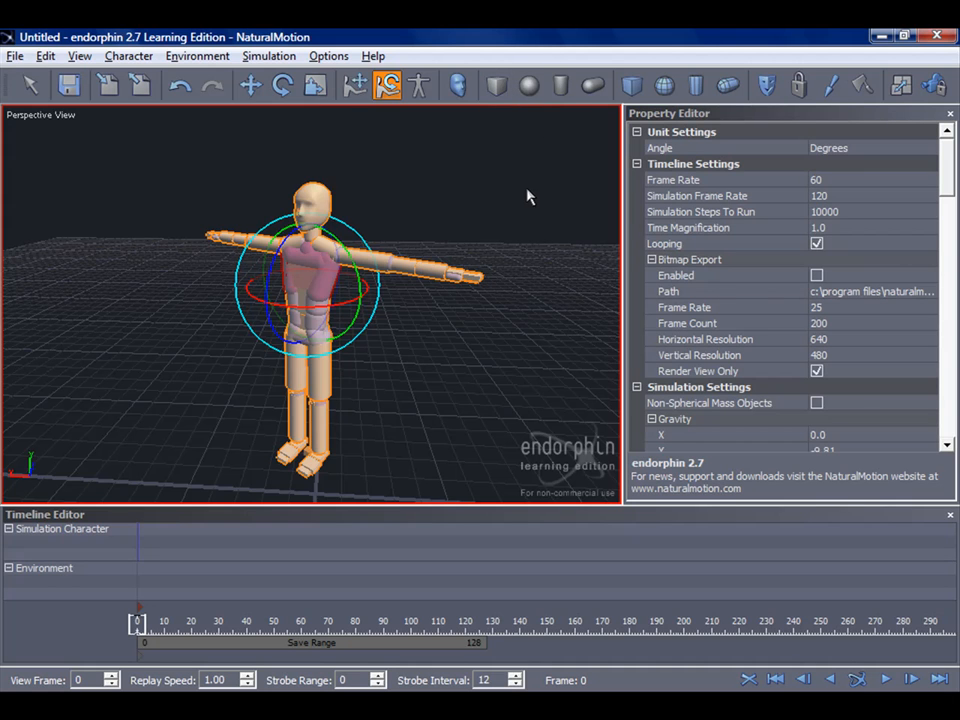
middle_click_drag(527, 190, 511, 145)
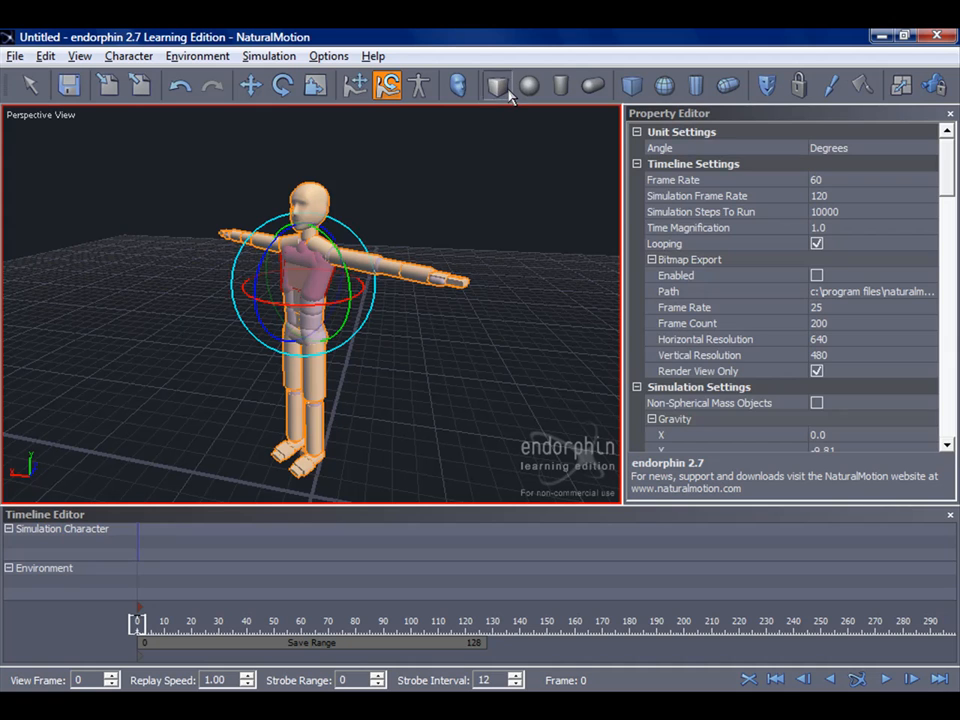
Create a cuboid, a spherical, a cylindrical and a sphyl mass object at the origin
left_click(498, 86)
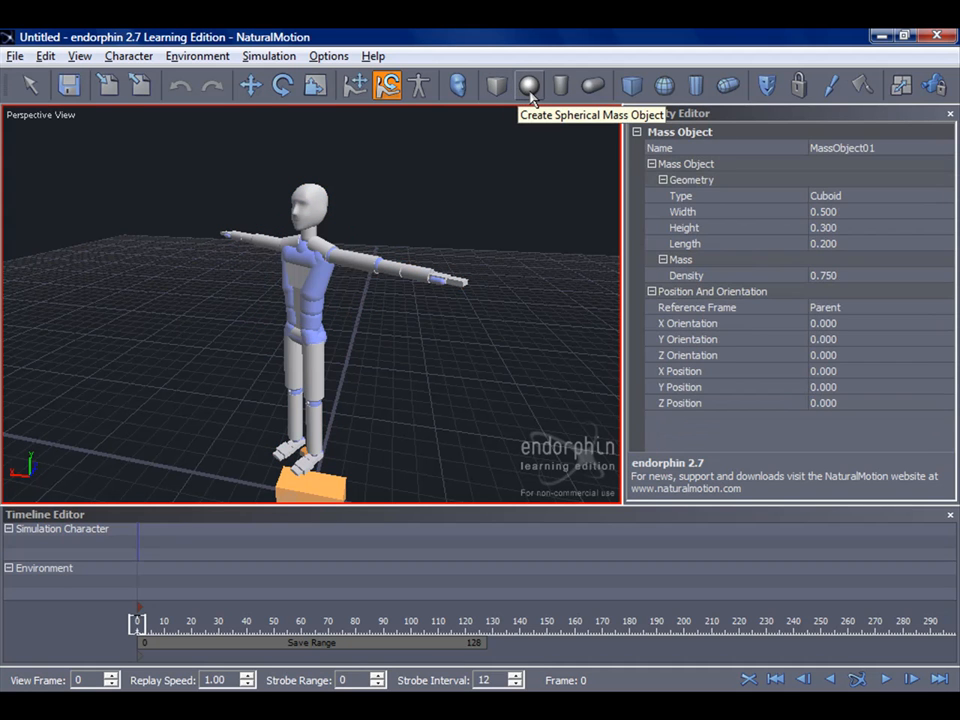
left_click(531, 90)
middle_click_drag(559, 169, 540, 97)
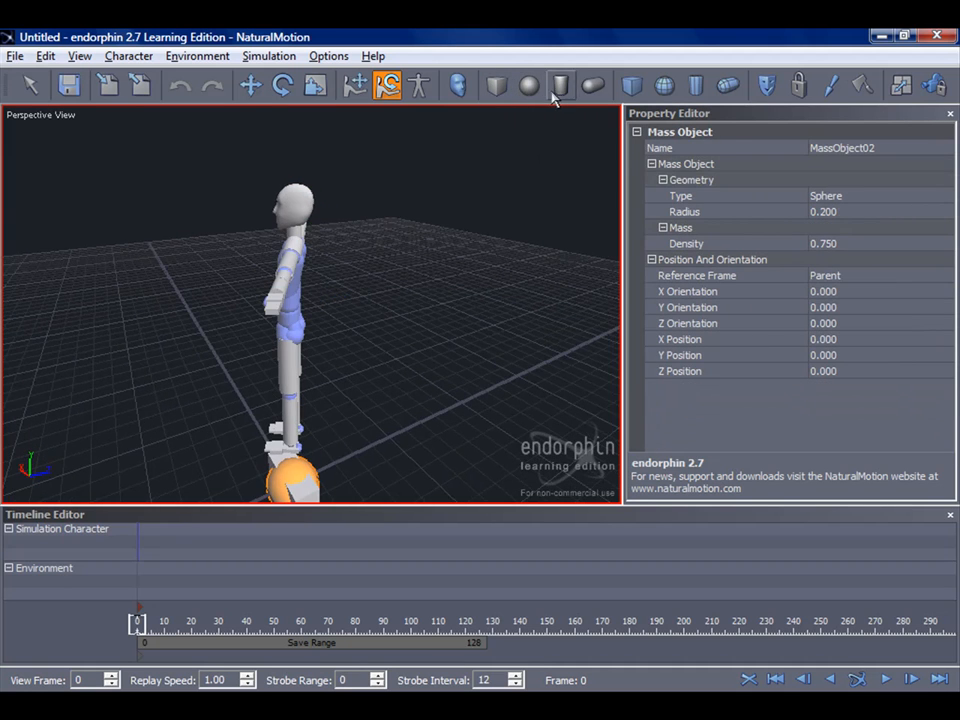
left_click(560, 90)
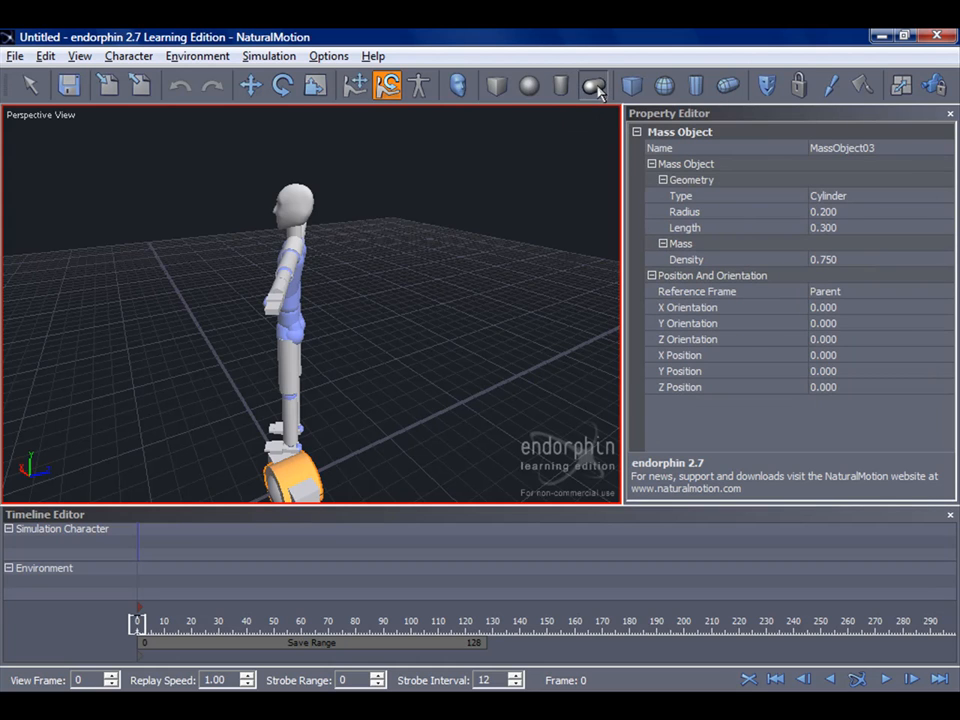
left_click(595, 89)
middle_click_drag(446, 281, 429, 208)
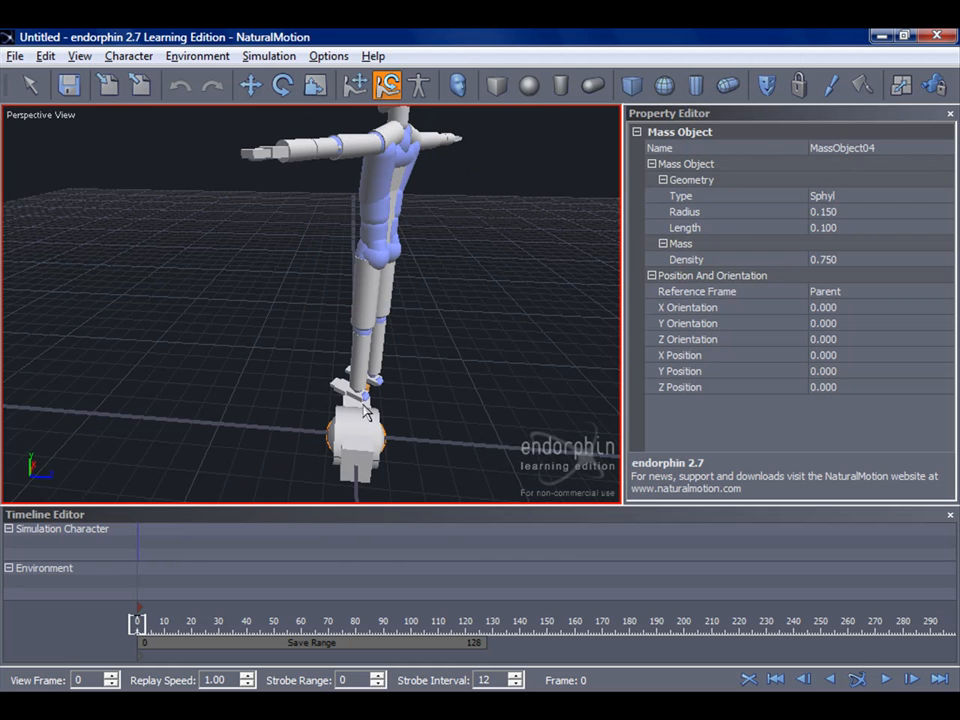
Delete all four mass objects stacked at the origin below the character
left_click(357, 458)
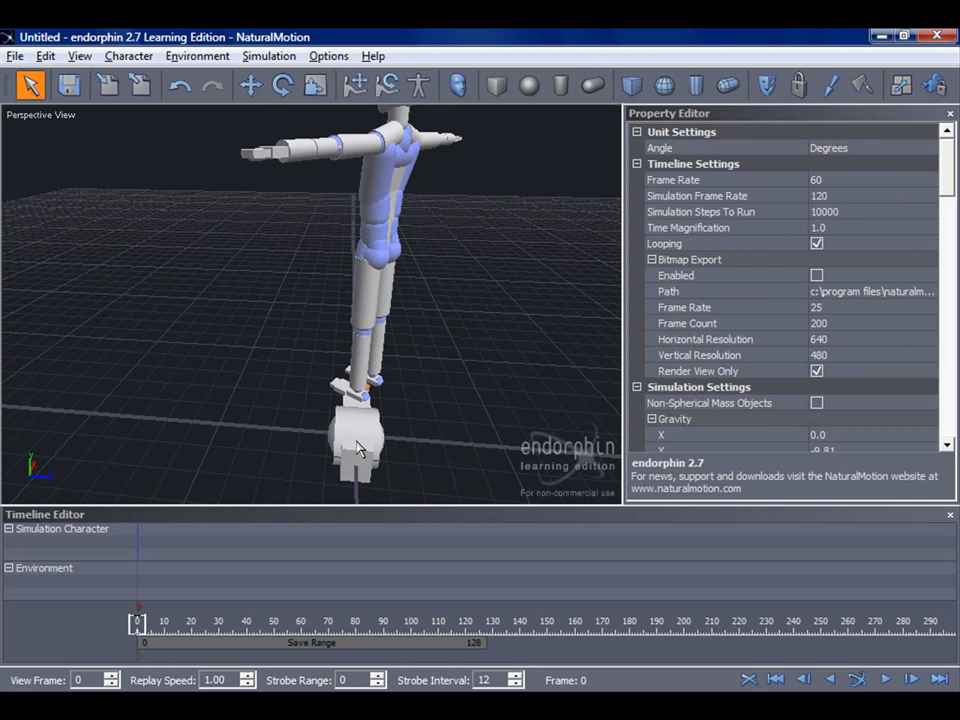
left_click(357, 440)
key("Delete")
left_click(357, 426)
key("Delete")
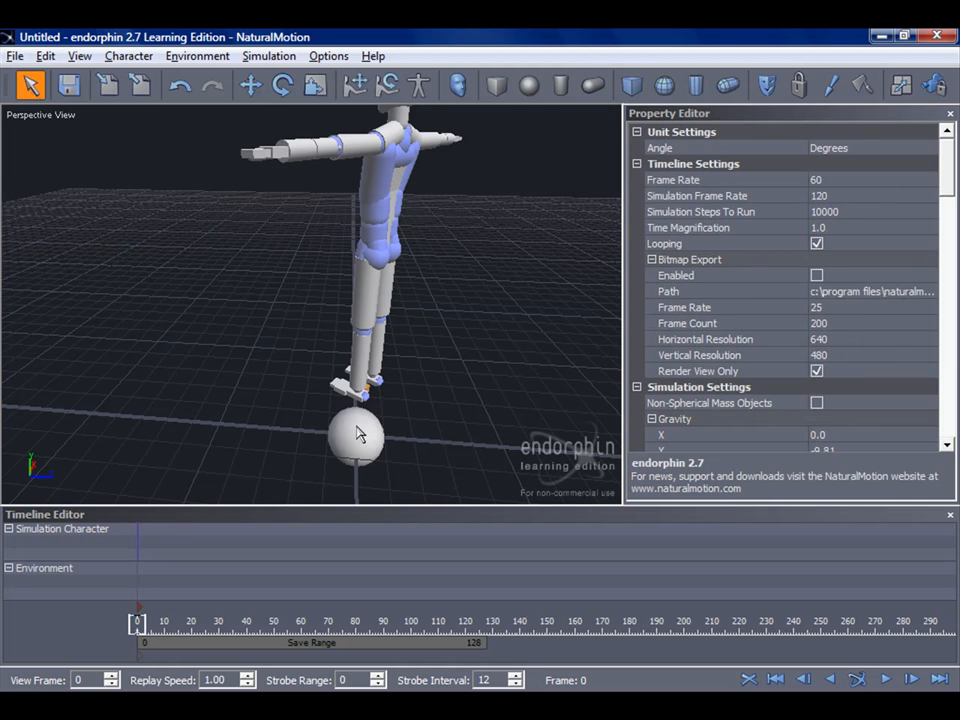
left_click(357, 426)
key("Delete")
left_click(369, 432)
key("Delete")
Create a cuboid collision object at the grid origin beneath the character's feet
left_click_drag(478, 243, 641, 113, "alt")
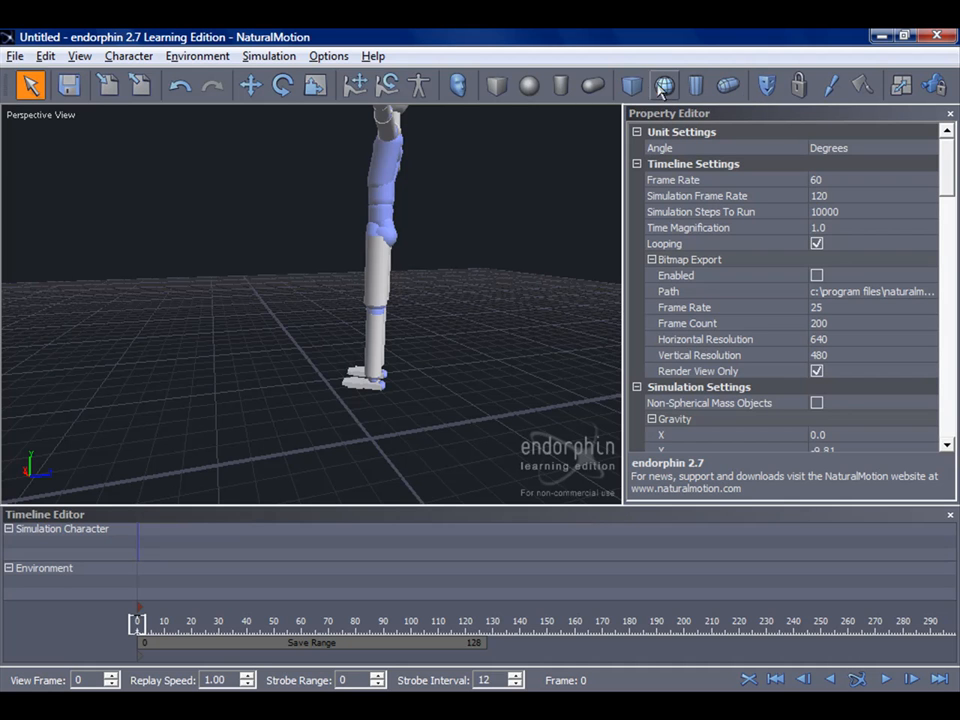
middle_click_drag(475, 267, 594, 205)
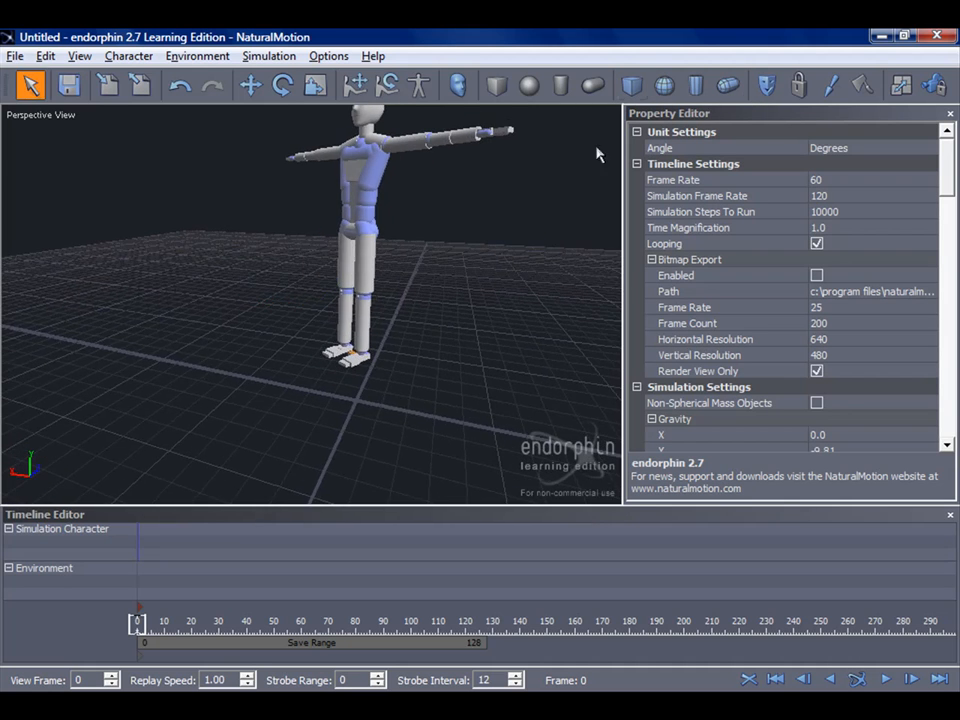
left_click(633, 87)
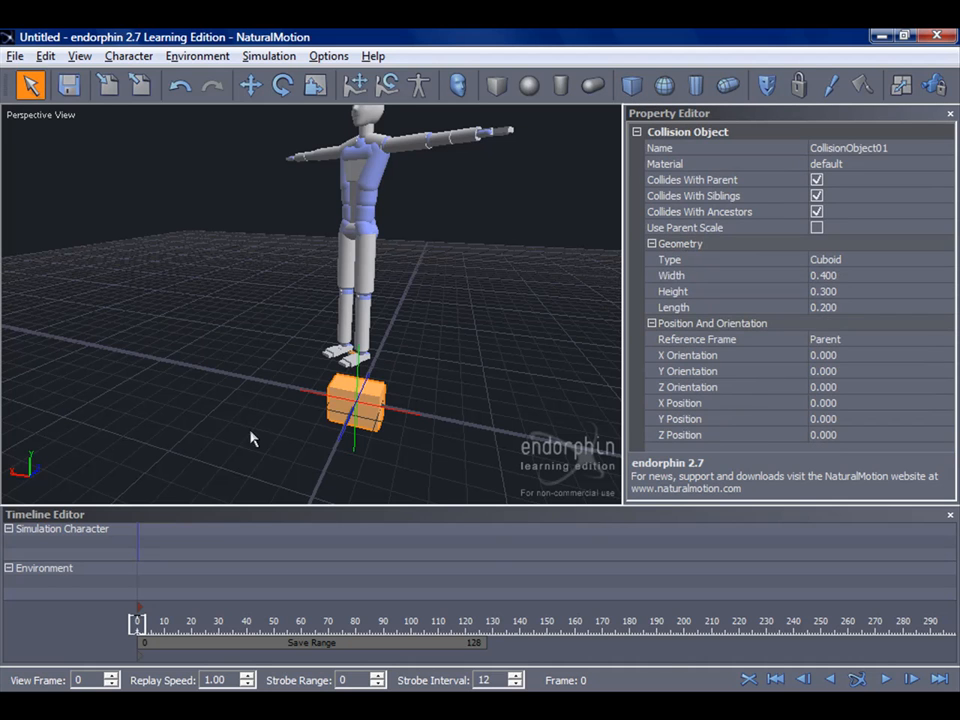
Run the simulation with the character dropping onto the collision object, stop it, and return the timeline to frame 0
left_click(858, 680)
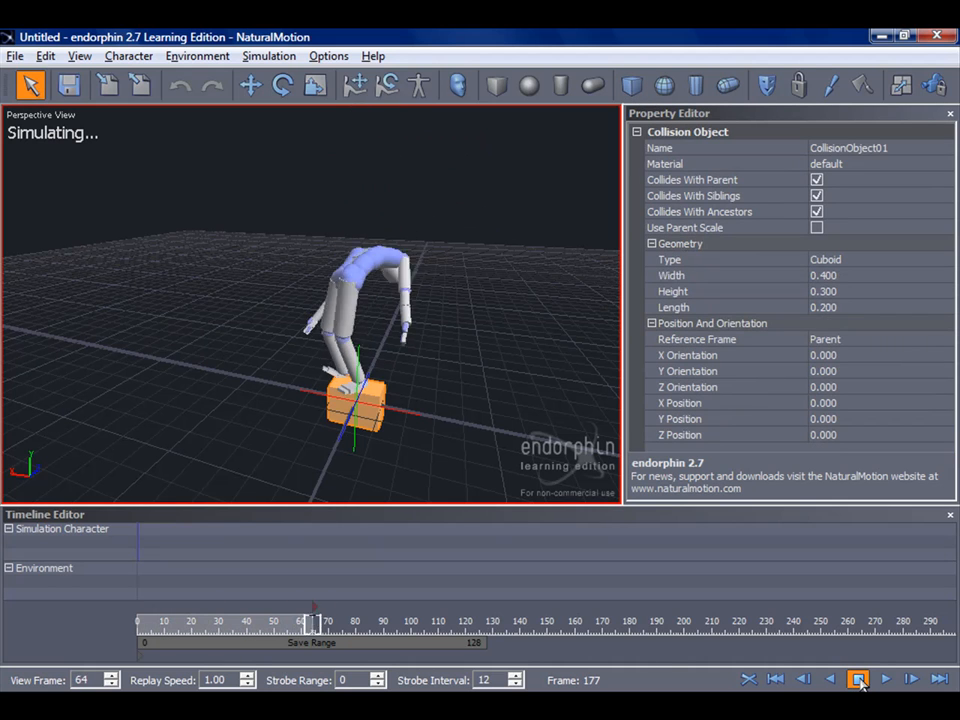
left_click(856, 680)
left_click_drag(475, 632, 138, 628)
Create a cuboid mass object and move it along the X axis, clear of the collision object
left_click(497, 86)
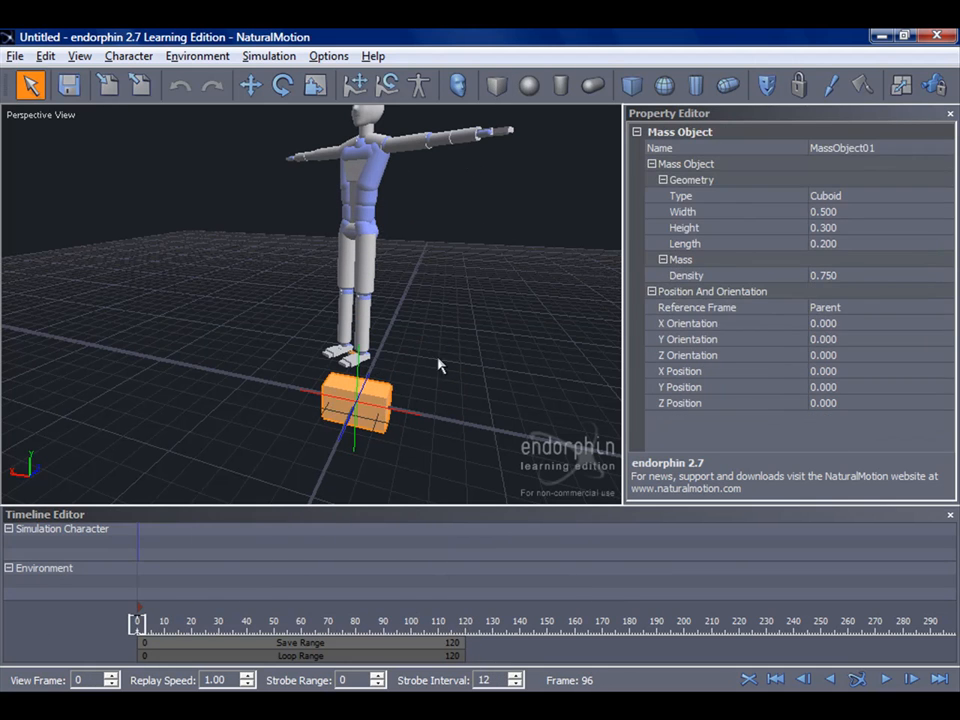
left_click(251, 85)
left_click_drag(285, 390, 465, 398)
mouse_move(464, 391)
middle_mouse_down()
mouse_move(394, 351)
mouse_move(440, 376)
mouse_move(361, 437)
mouse_move(393, 359)
mouse_move(364, 390)
mouse_move(455, 358)
mouse_move(385, 345)
mouse_move(484, 388)
mouse_move(470, 400)
middle_mouse_up()
Move the simulation character along the X axis to about -1.325, above the grey mass object
left_click(364, 390)
left_click(343, 384)
left_click(452, 352)
left_click(58, 530)
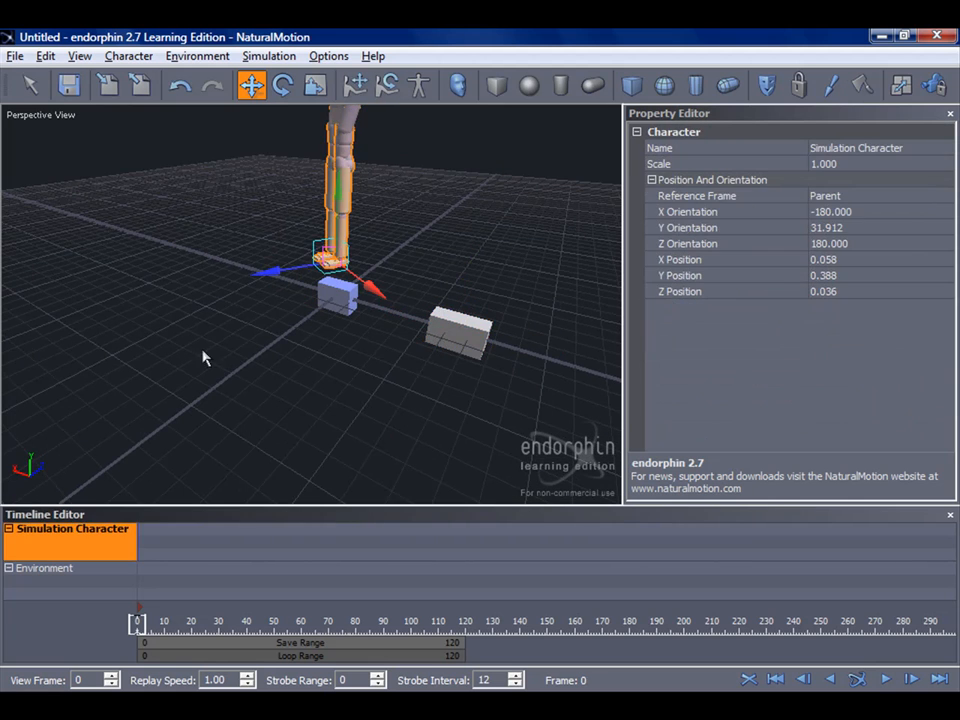
left_click_drag(380, 290, 488, 348)
left_click_drag(410, 355, 455, 330)
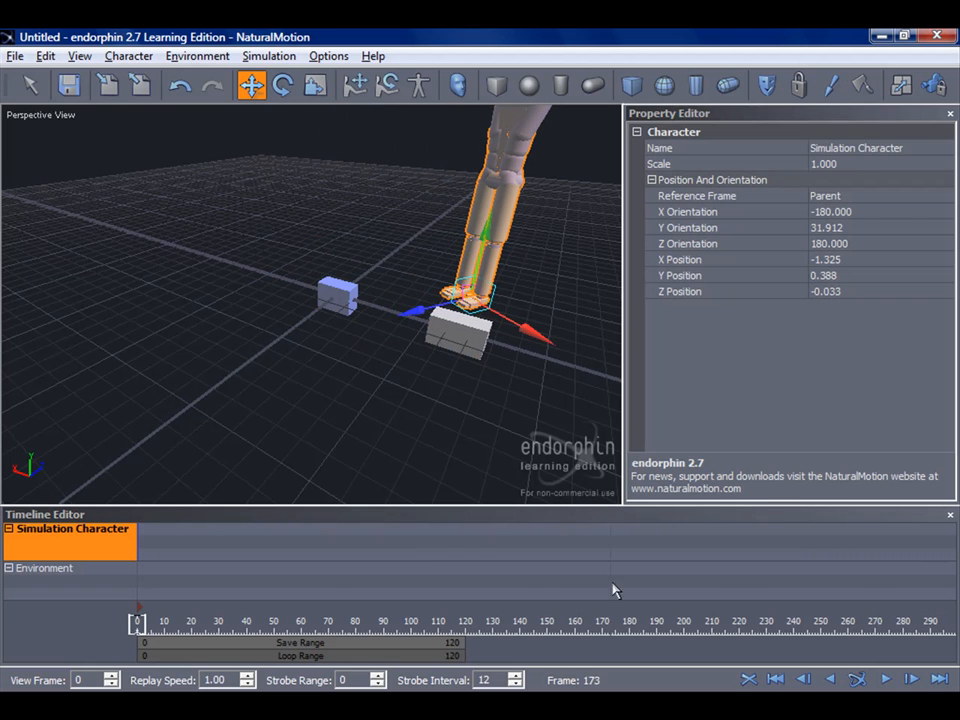
Run the simulation of the character dropping onto the mass object, stop it, and return the timeline to the start
left_click(855, 682)
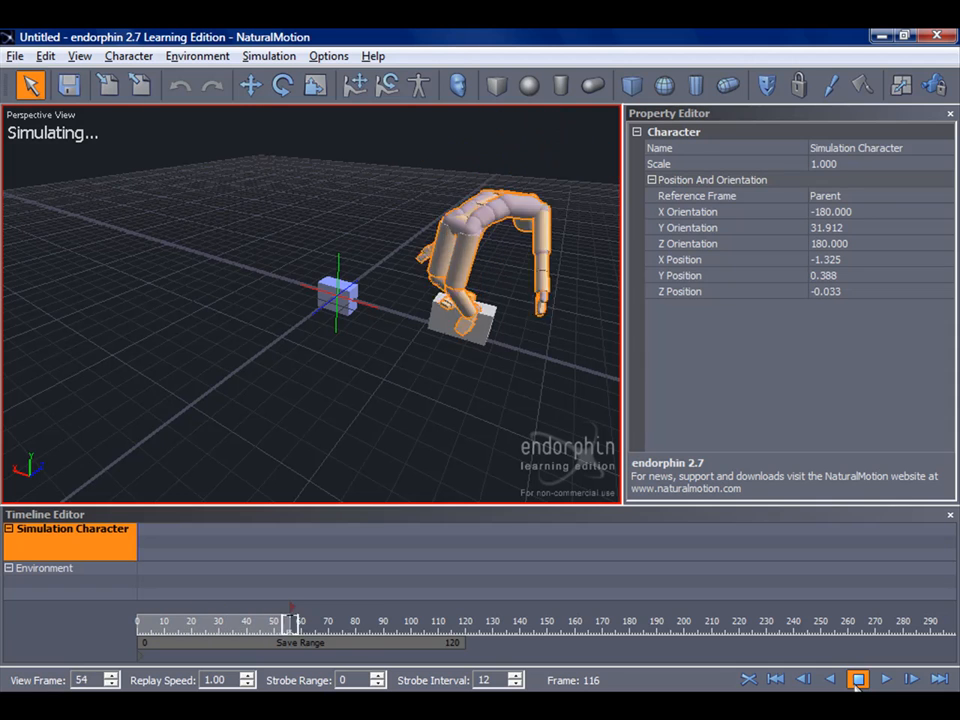
left_click(855, 682)
left_click_drag(392, 630, 140, 625)
Select the collision object belonging to the mass cuboid and move it along the Z axis, away from the mass object
middle_click_drag(404, 392, 337, 388)
left_click(430, 388)
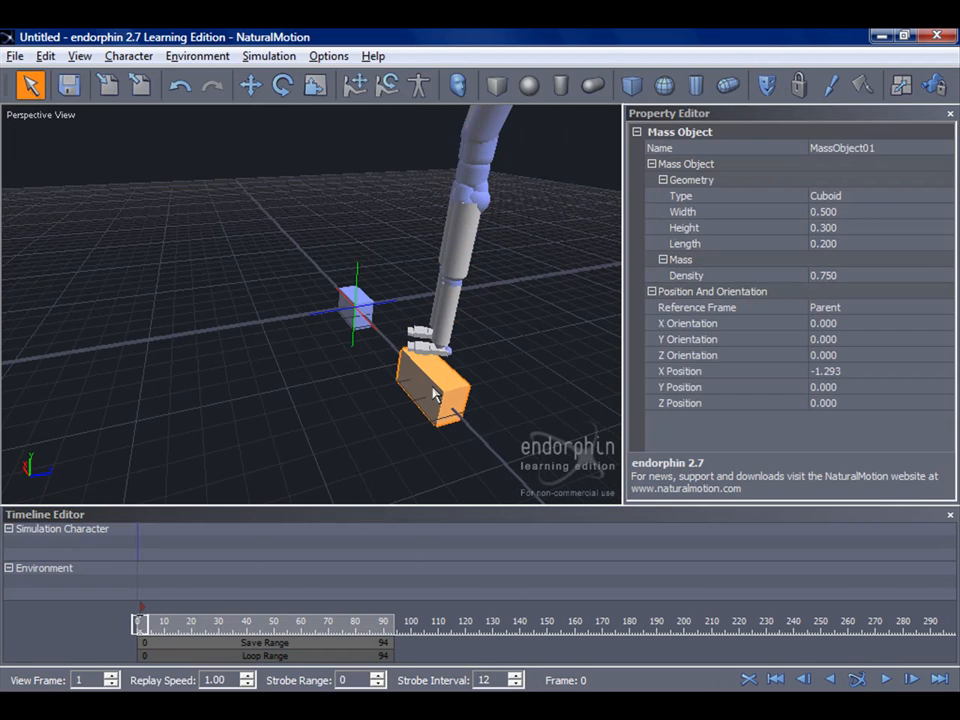
left_click(437, 394)
left_click(441, 392)
left_click(440, 392)
left_click(440, 392)
left_click(440, 392)
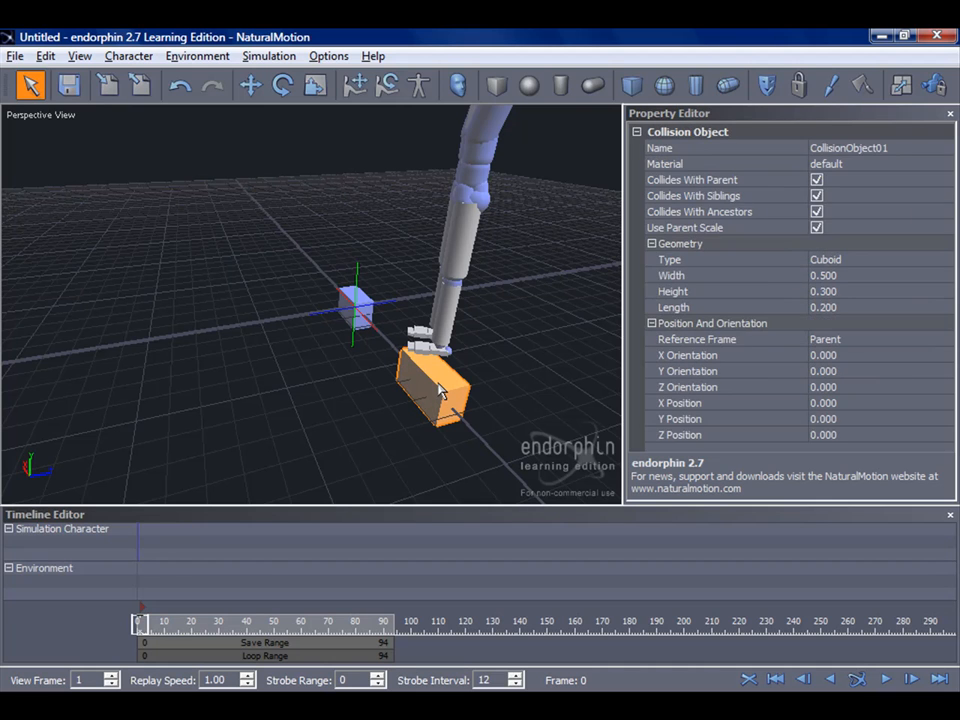
left_click(251, 86)
left_click_drag(493, 375, 287, 447)
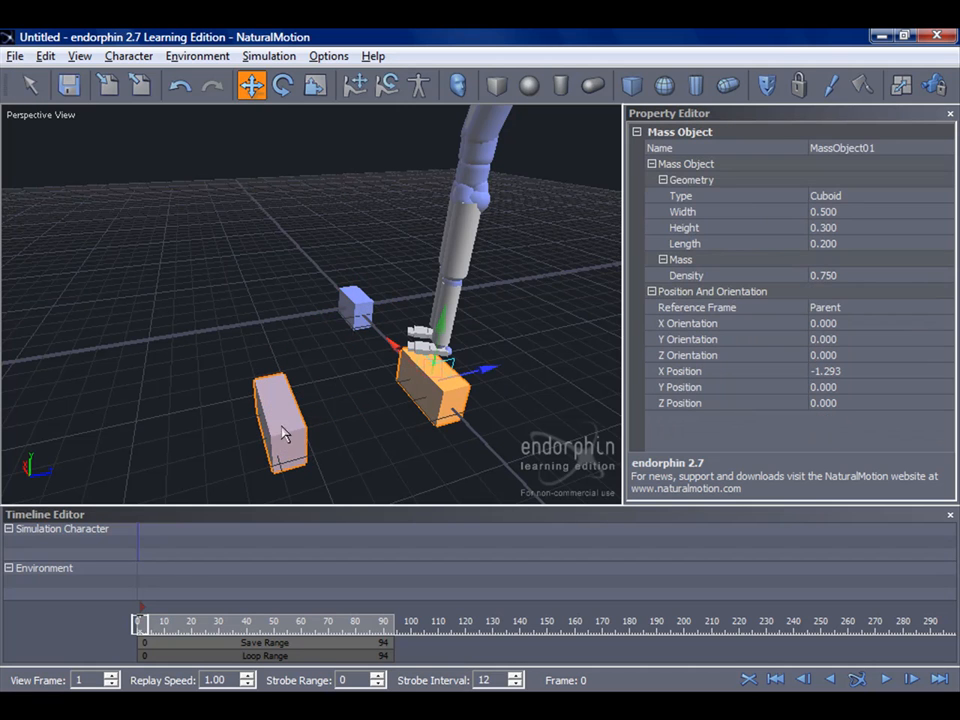
Move the separated collision object back over its mass object, to a Z position of about 0.004
left_click(345, 434)
middle_click_drag(402, 399, 440, 386)
left_click(438, 384)
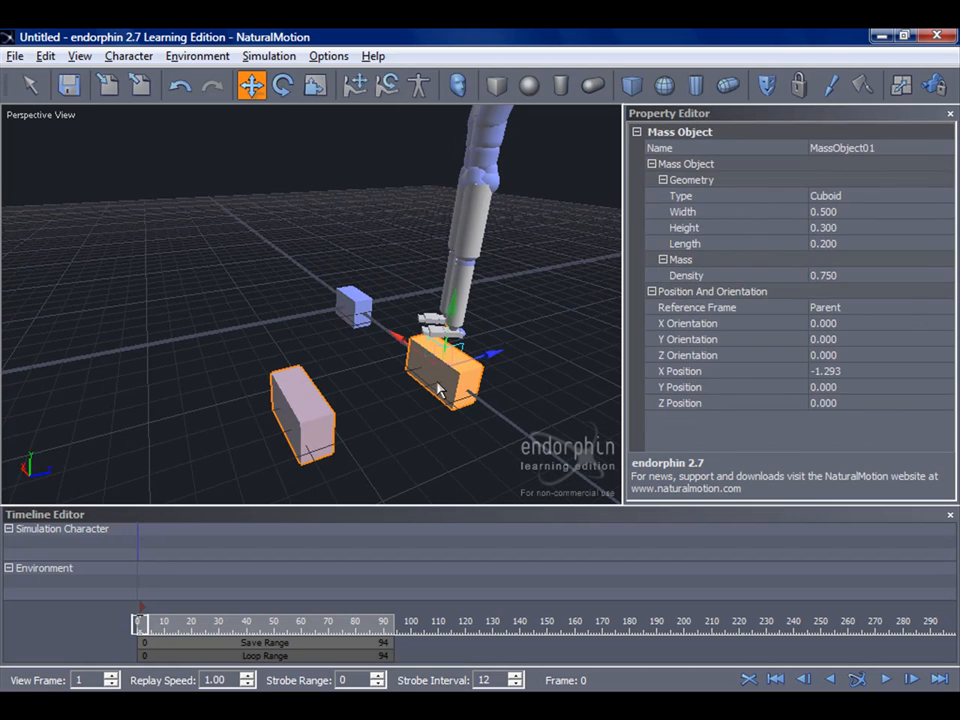
left_click_drag(408, 345, 396, 388)
middle_click_drag(436, 396, 320, 386)
left_click(141, 370)
left_click(186, 377)
left_click_drag(286, 394, 420, 394)
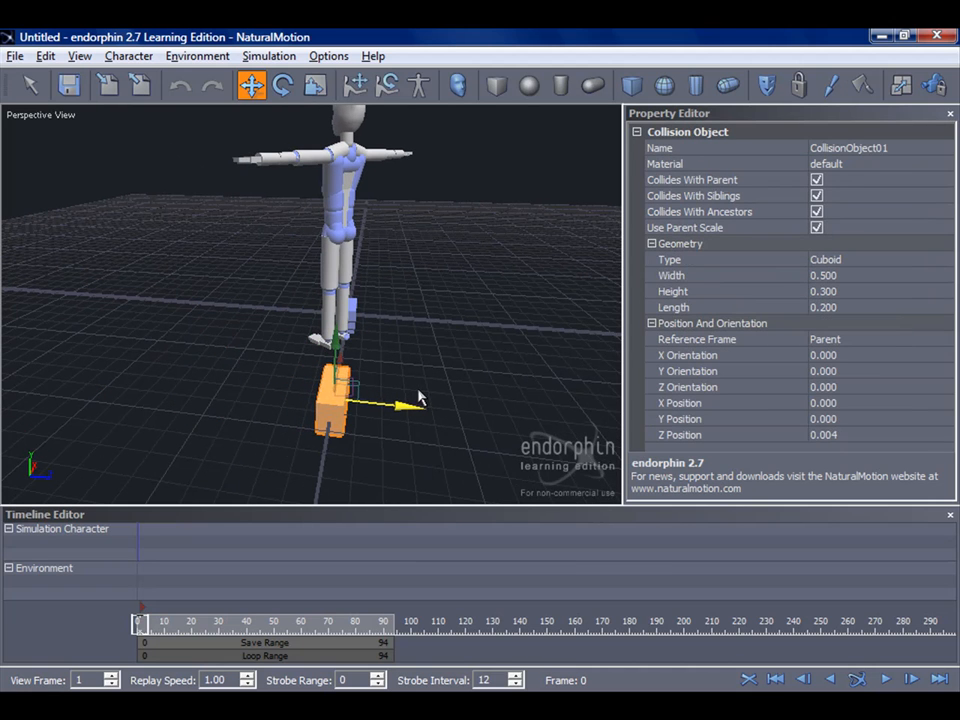
Delete the mass object beneath the character and the collision object at the grid origin
left_click(375, 456)
middle_click_drag(375, 456, 450, 392)
left_click(437, 346)
key("Delete")
left_click(346, 308)
key("Delete")
Create an Arms Windmill 2 behaviour event on the simulation character's track from frame 0 to 60
middle_click_drag(347, 310, 307, 430)
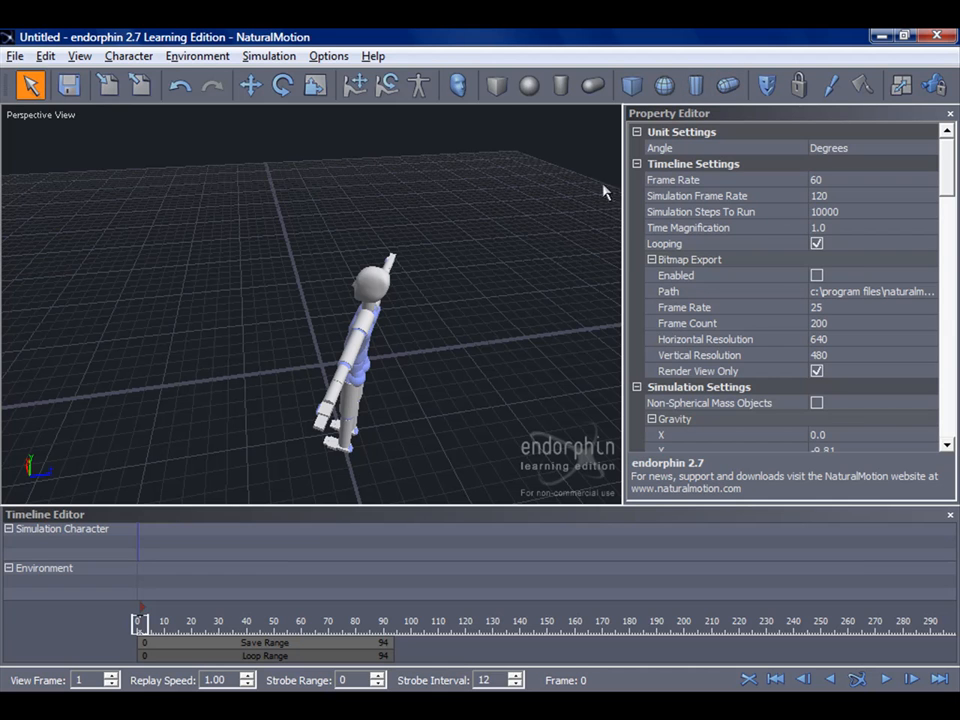
scroll(624, 168, "down", 4)
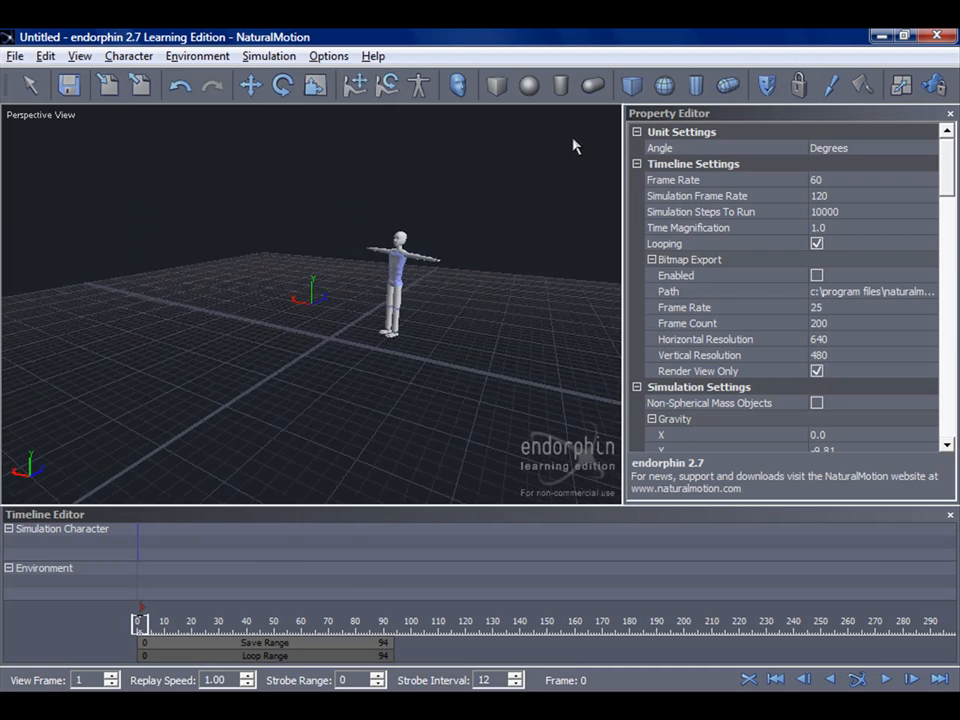
middle_click_drag(573, 139, 493, 208)
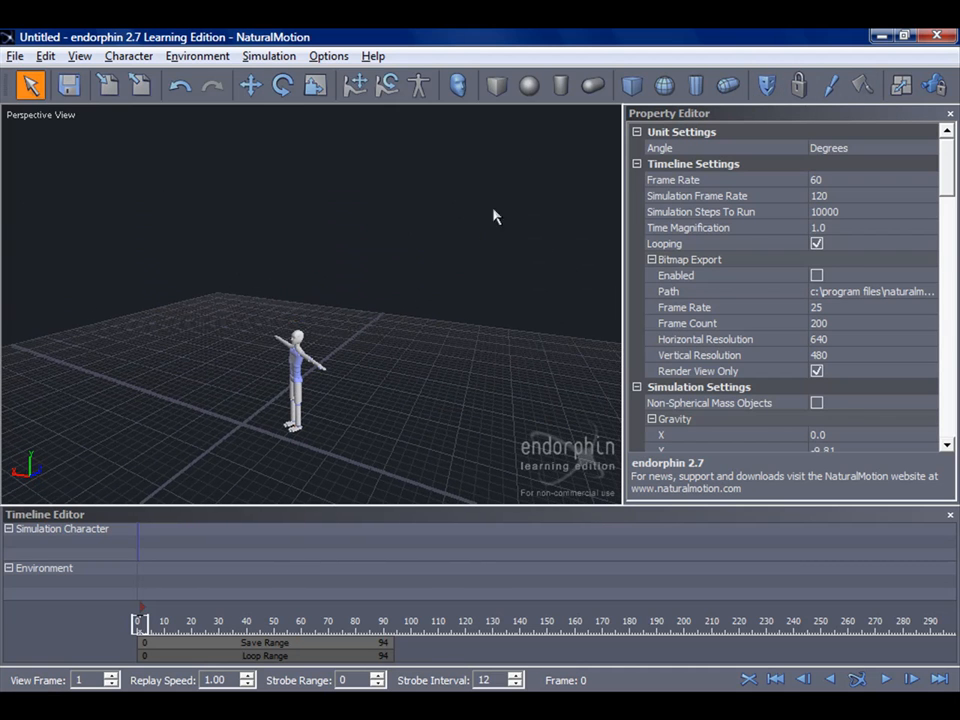
left_click(766, 88)
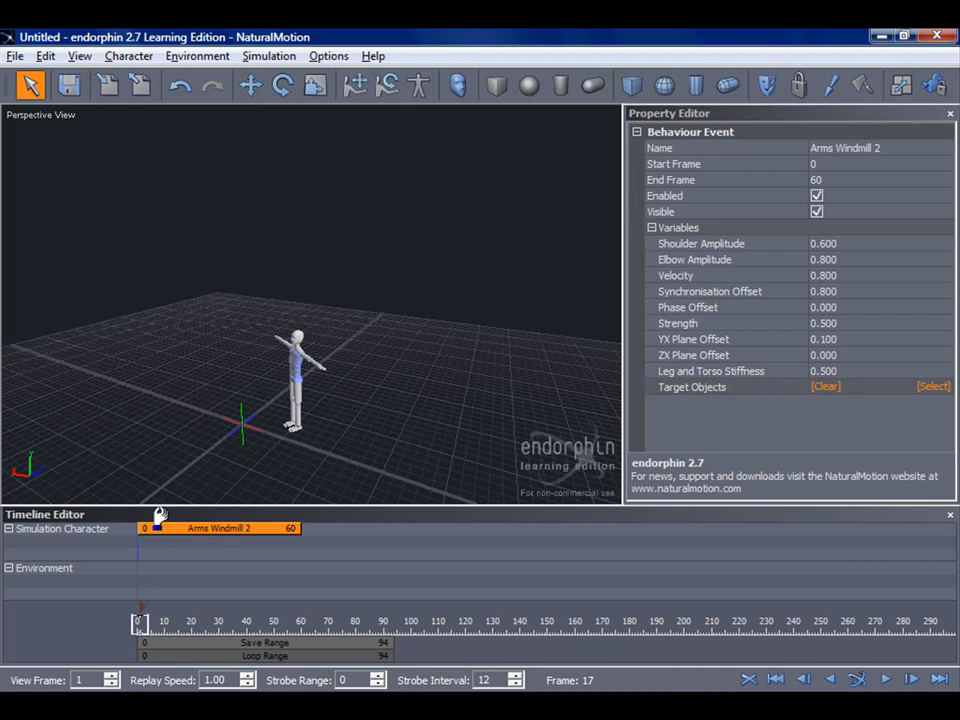
Run the simulation with the Arms Windmill 2 behaviour, stop it, and return the timeline to frame 0
left_click(855, 680)
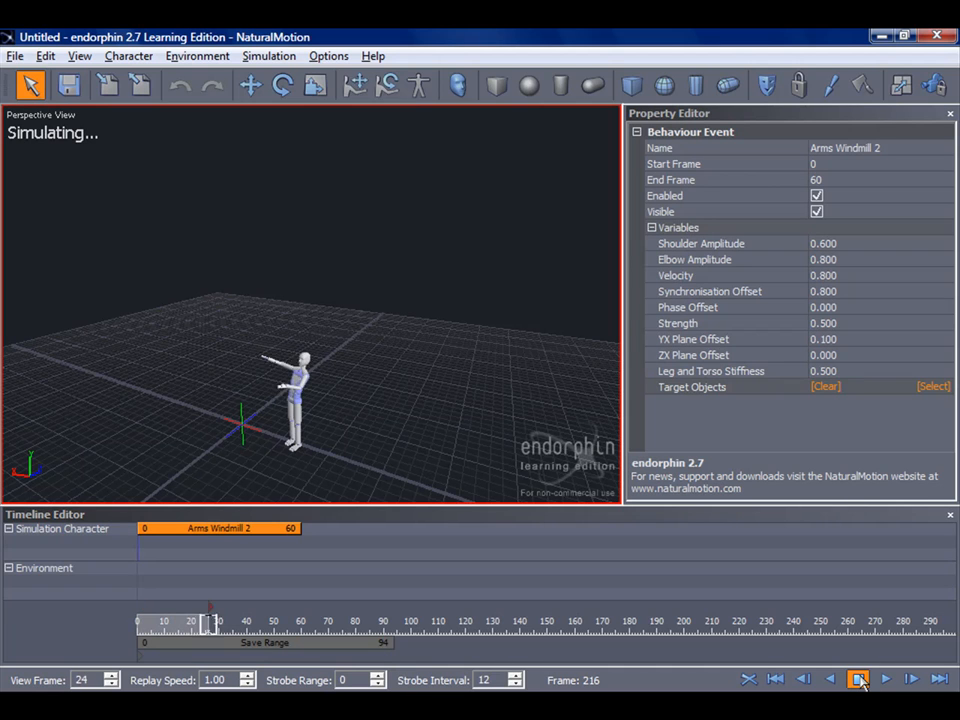
left_click(861, 681)
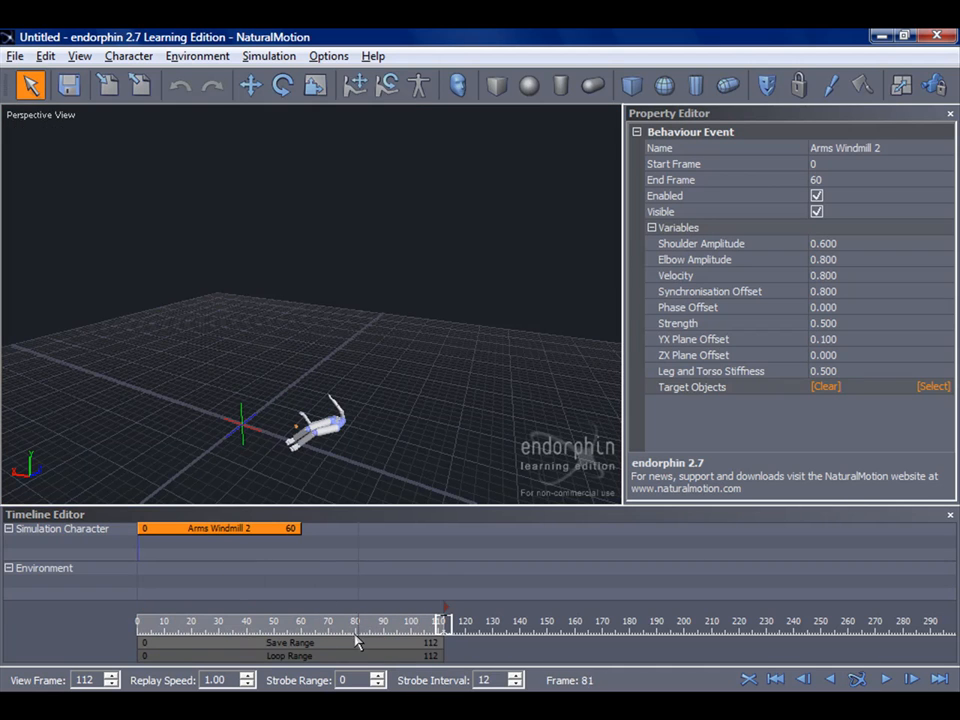
mouse_move(443, 634)
left_mouse_down()
mouse_move(160, 637)
mouse_move(335, 632)
mouse_move(79, 625)
left_mouse_up()
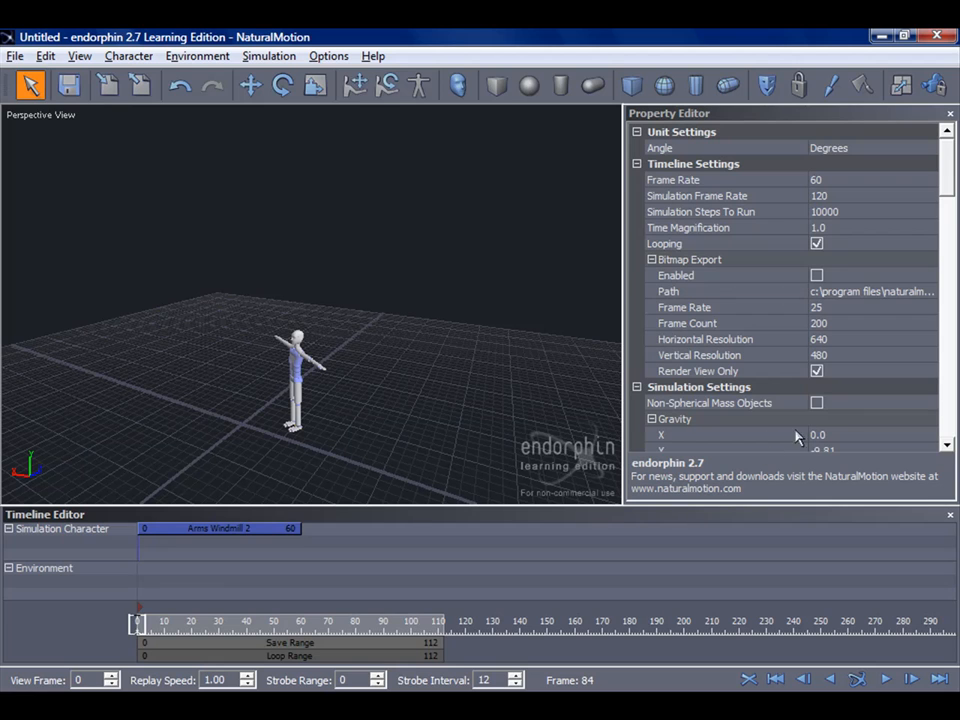
Change the behaviour event to Fall Back, Twist And Cover Face 1 and run the simulation
left_click(225, 530)
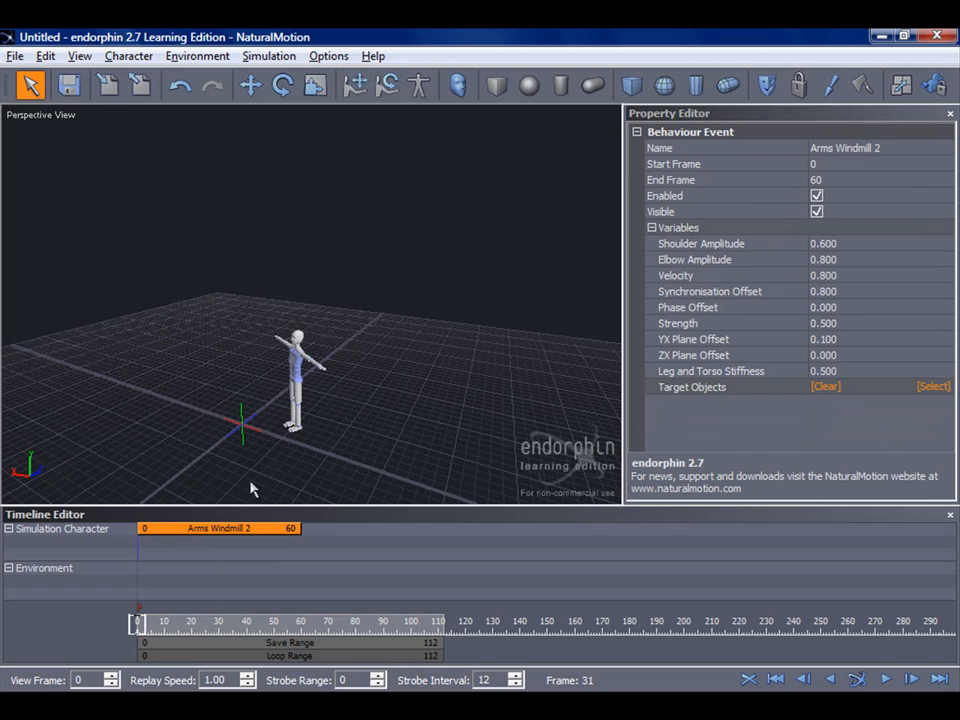
left_click(899, 150)
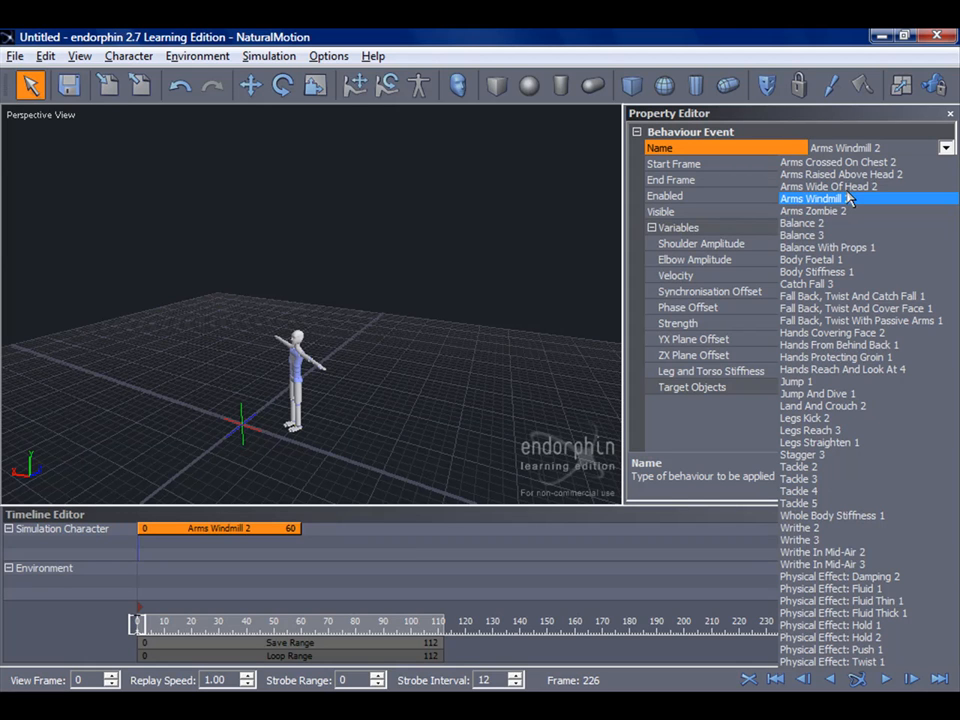
left_click(866, 150)
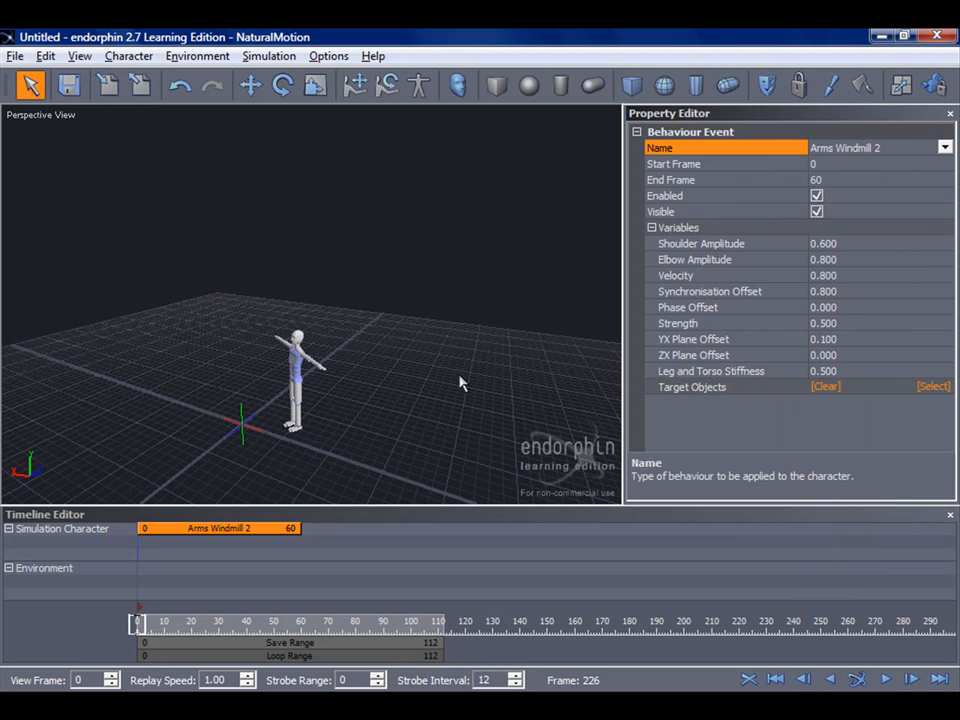
left_click(837, 149)
left_click(812, 309)
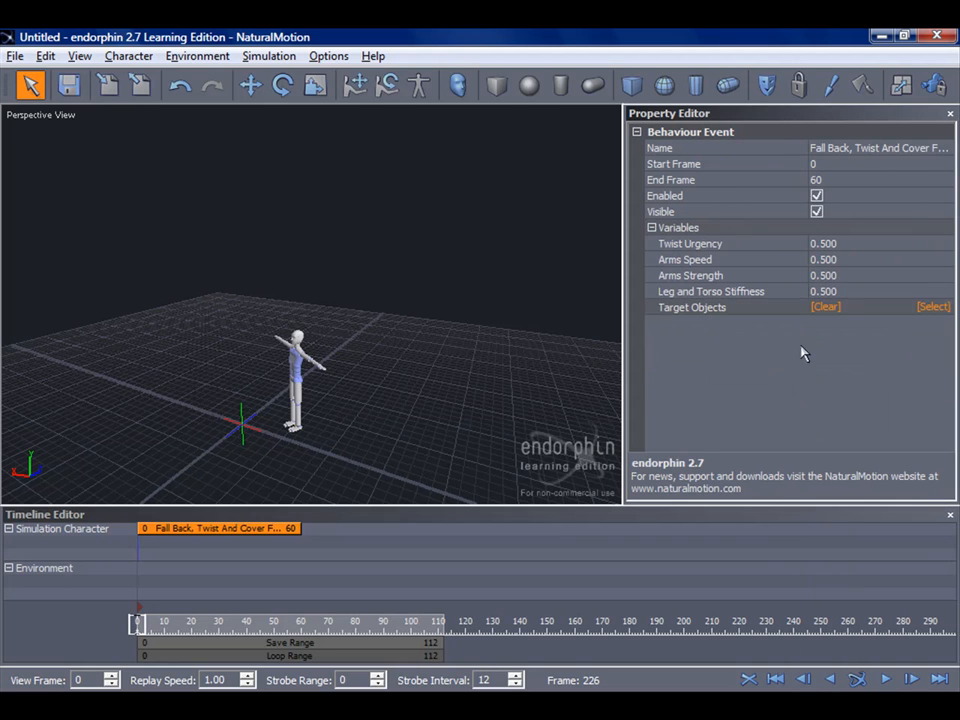
left_click(858, 679)
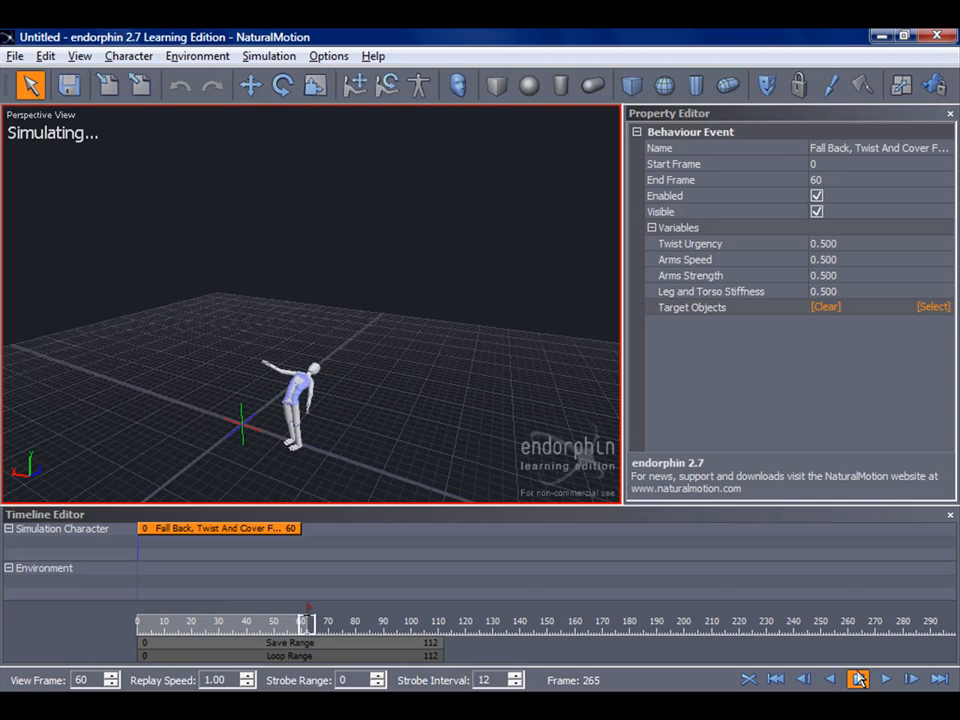
Change the behaviour event to Land And Crouch 2 and simulate it
left_click(830, 149)
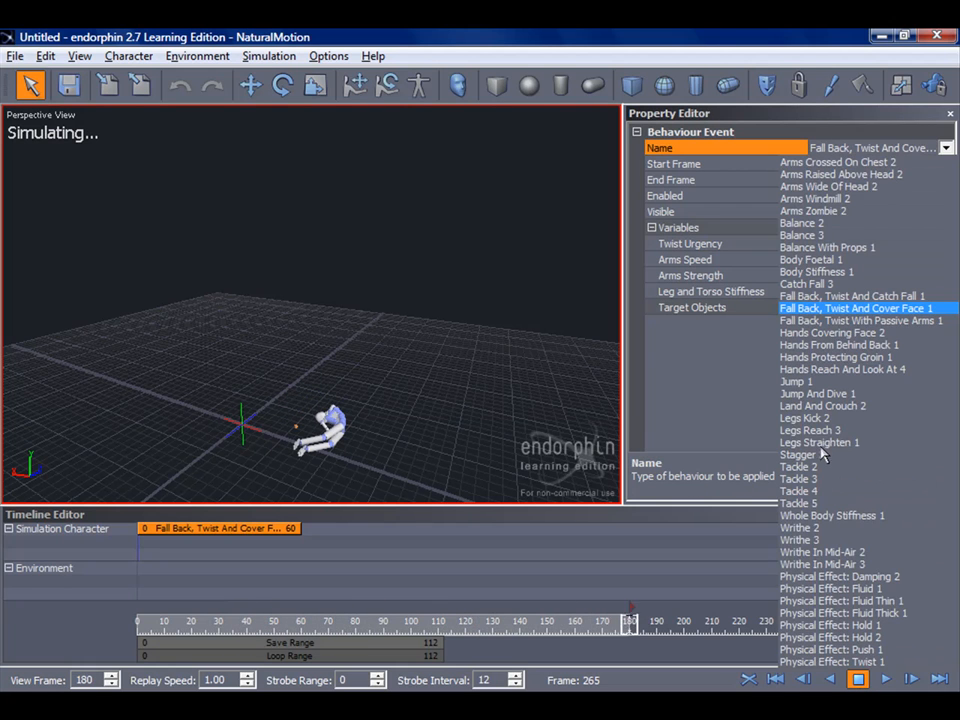
left_click(816, 406)
left_click(858, 679)
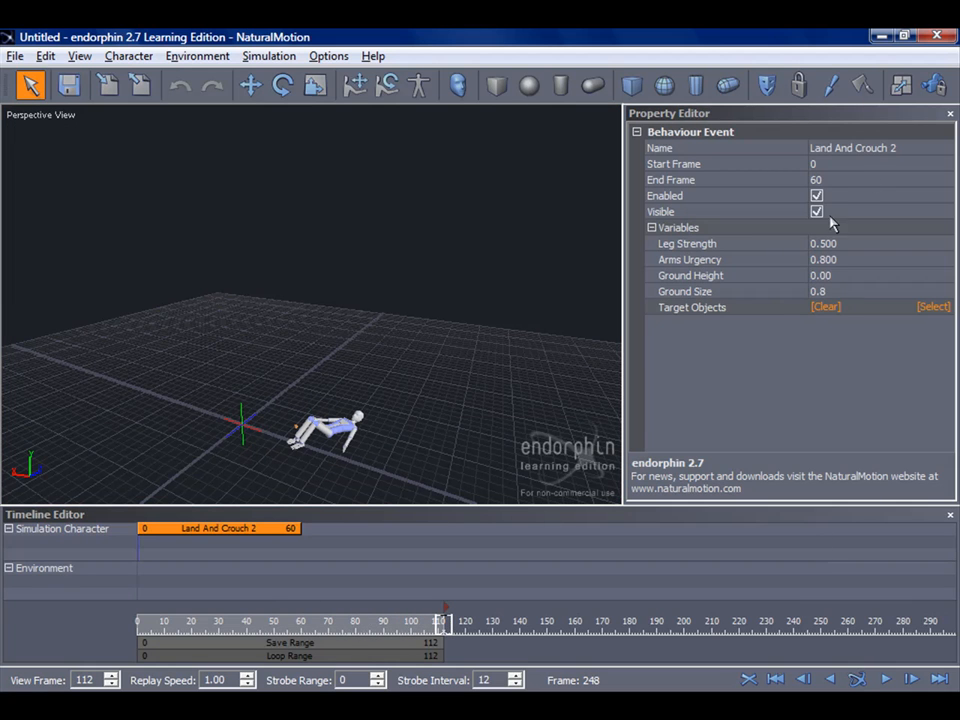
Change the behaviour event to Tackle 5, simulate it, and return the timeline to the start
left_click(881, 150)
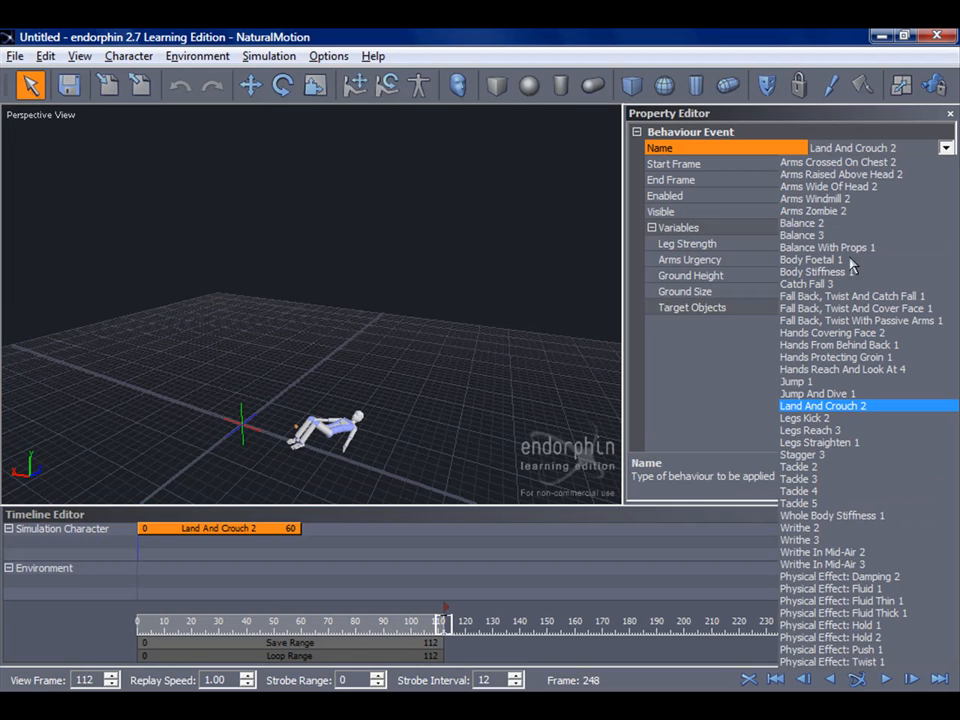
left_click(815, 503)
left_click(858, 679)
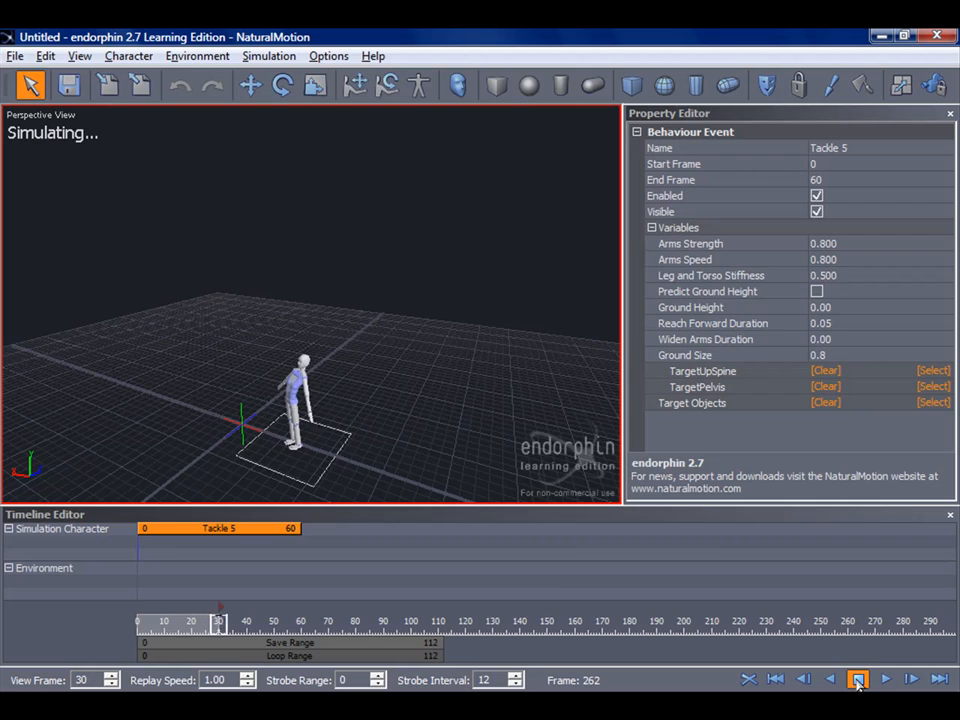
left_click(857, 679)
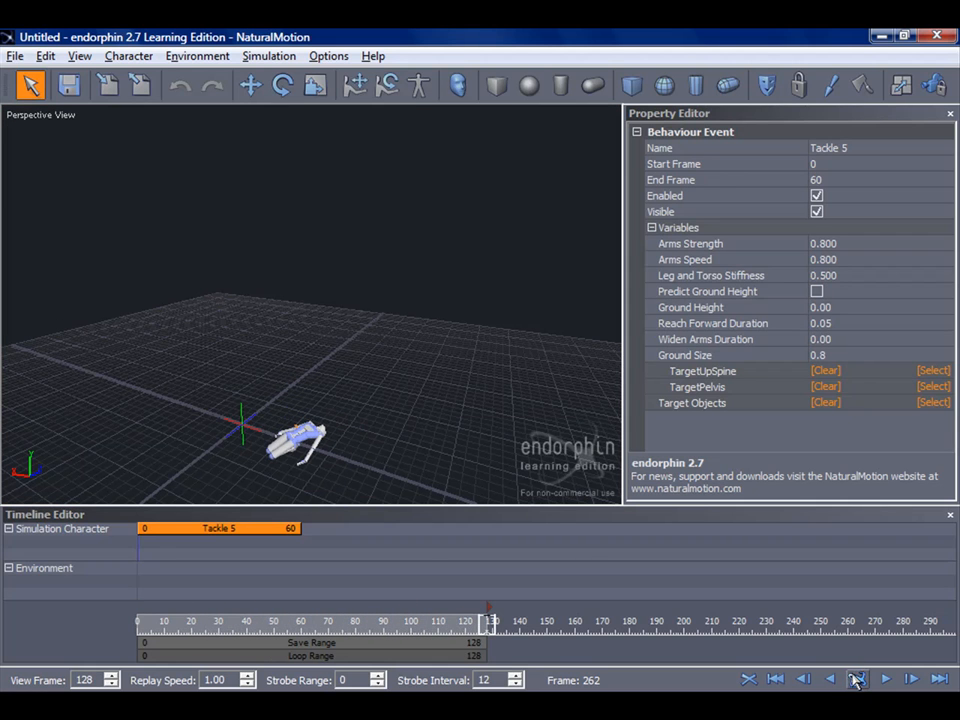
mouse_move(487, 624)
left_mouse_down()
mouse_move(124, 580)
mouse_move(27, 582)
left_mouse_up()
Lower the simulation character along the Y axis to about 0.012 so its feet rest on the ground grid
mouse_move(215, 414)
middle_mouse_down()
mouse_move(347, 328)
mouse_move(366, 305)
mouse_move(336, 274)
mouse_move(401, 336)
mouse_move(408, 397)
mouse_move(418, 338)
middle_mouse_up()
left_click(252, 88)
left_click(390, 303)
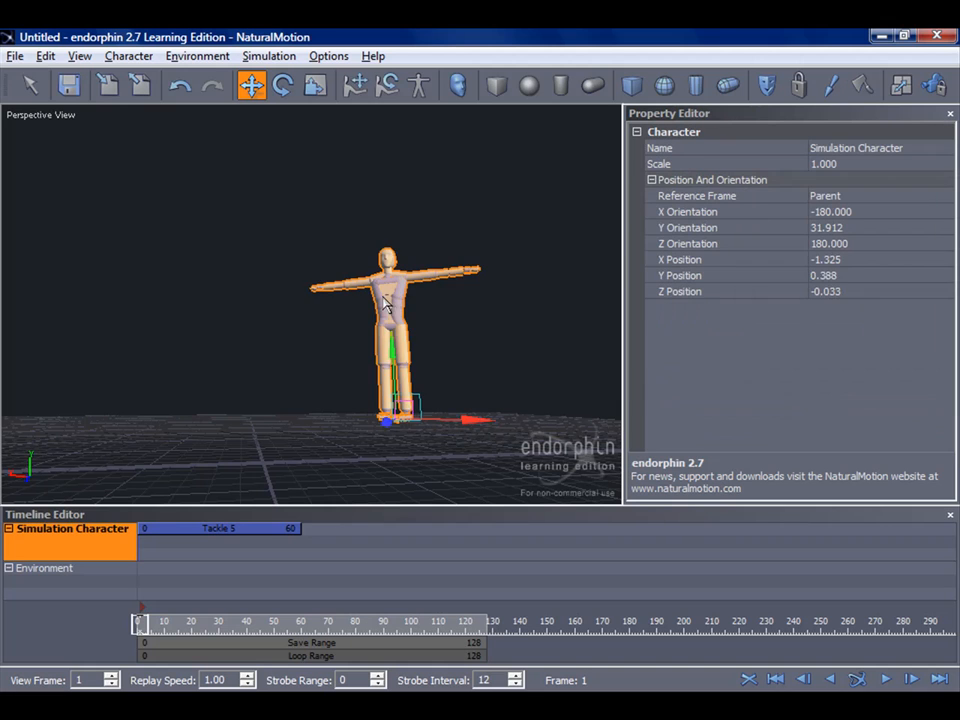
left_click_drag(390, 352, 390, 394)
middle_click_drag(390, 394, 308, 397)
left_click_drag(318, 393, 317, 386)
middle_click_drag(317, 386, 294, 320)
Run and rewind the Tackle 5 simulation with the lowered character, and delete the behaviour event
left_click(857, 679)
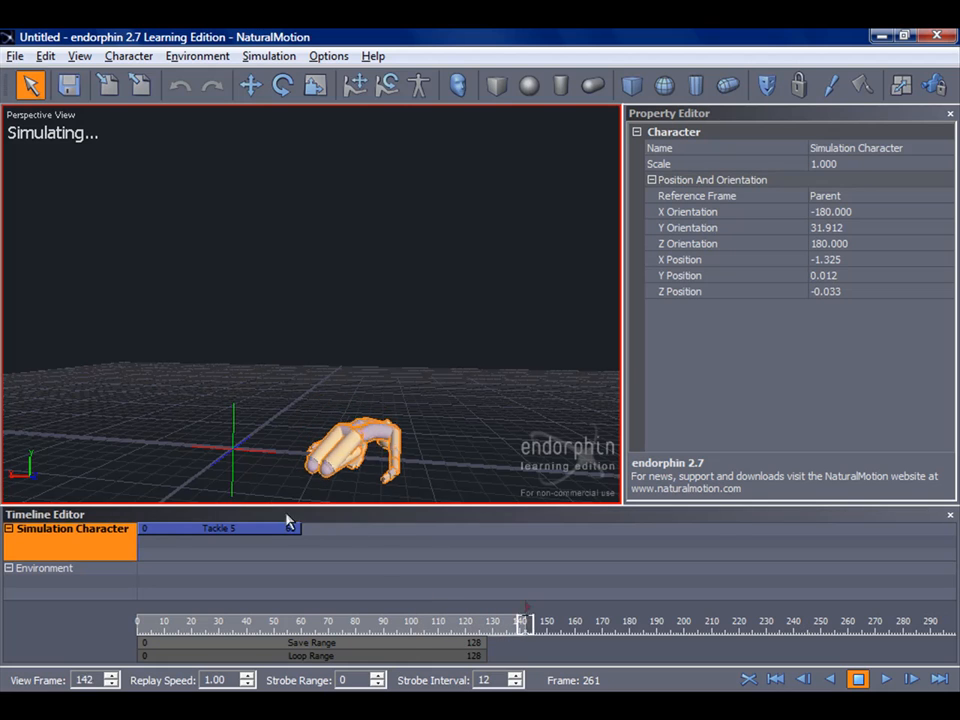
left_click(861, 680)
left_click_drag(722, 637, 129, 514)
left_click(199, 539)
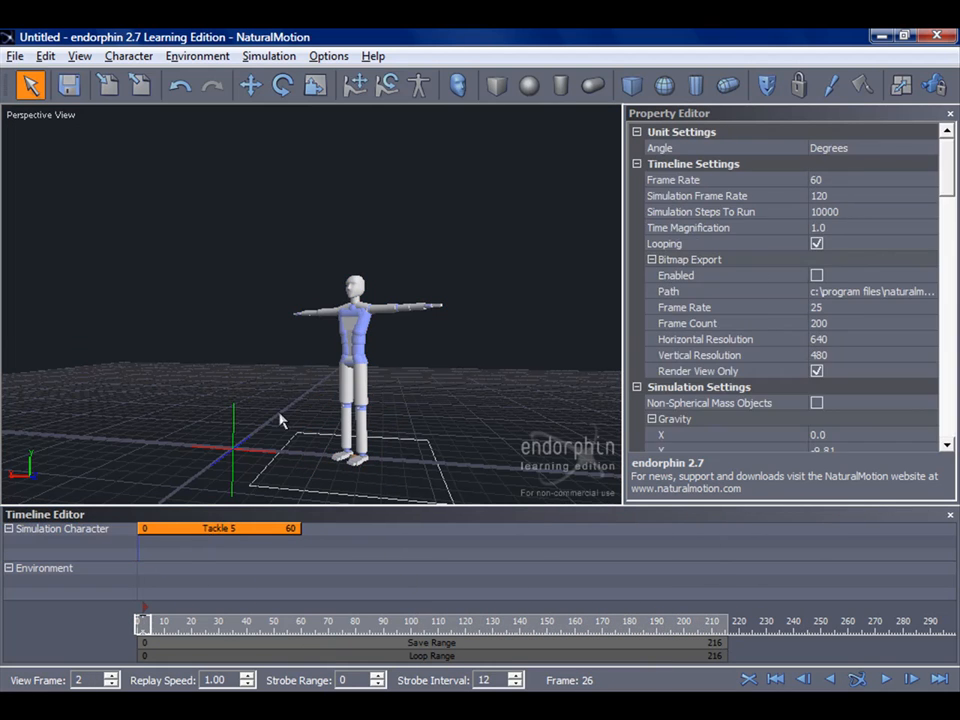
key("Delete")
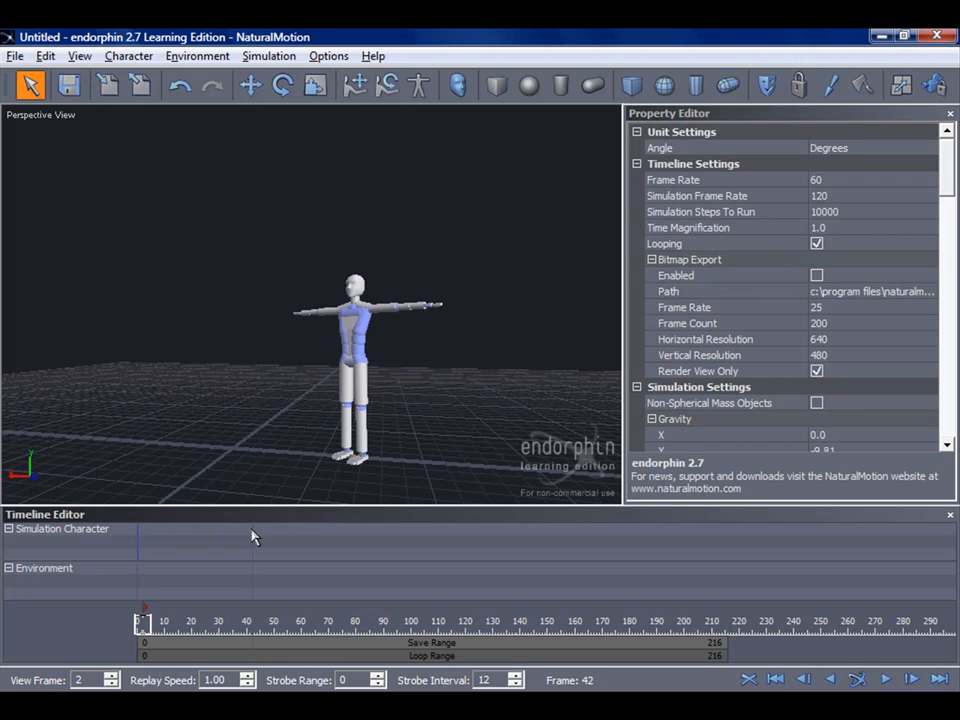
left_click(798, 85)
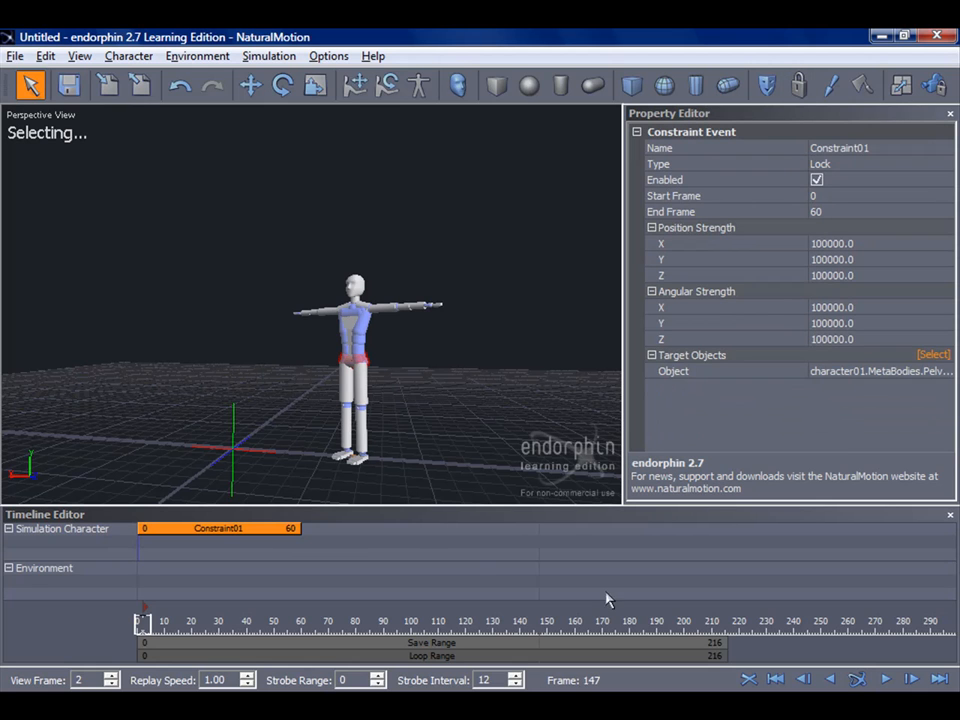
left_click(238, 530)
key("Delete")
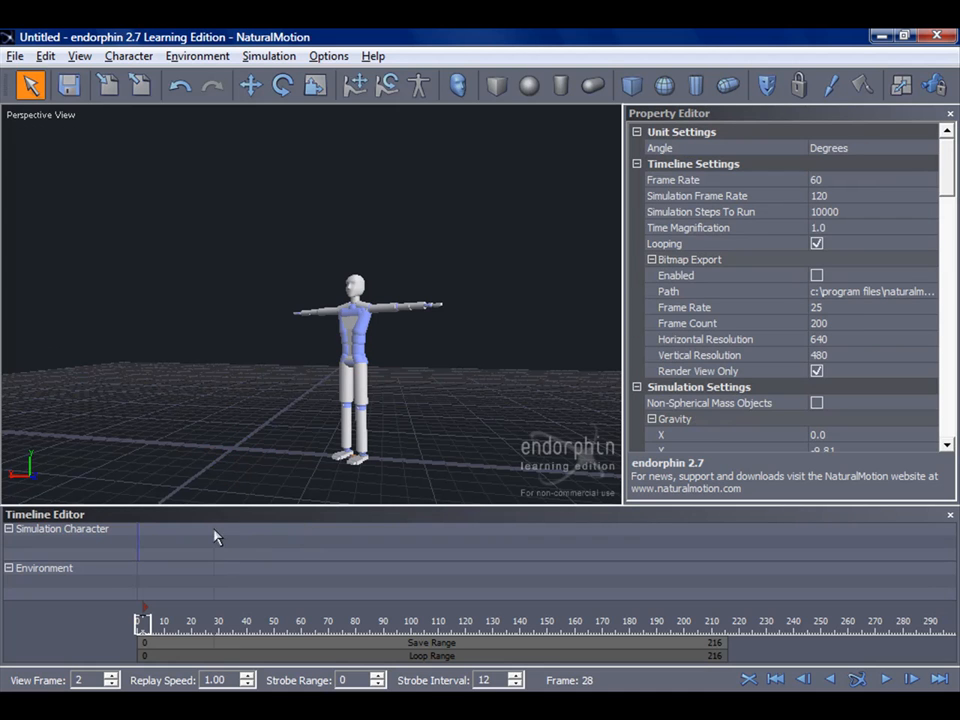
Run the simulation without any events on the character, stop it, and return the timeline to the start
left_click(858, 679)
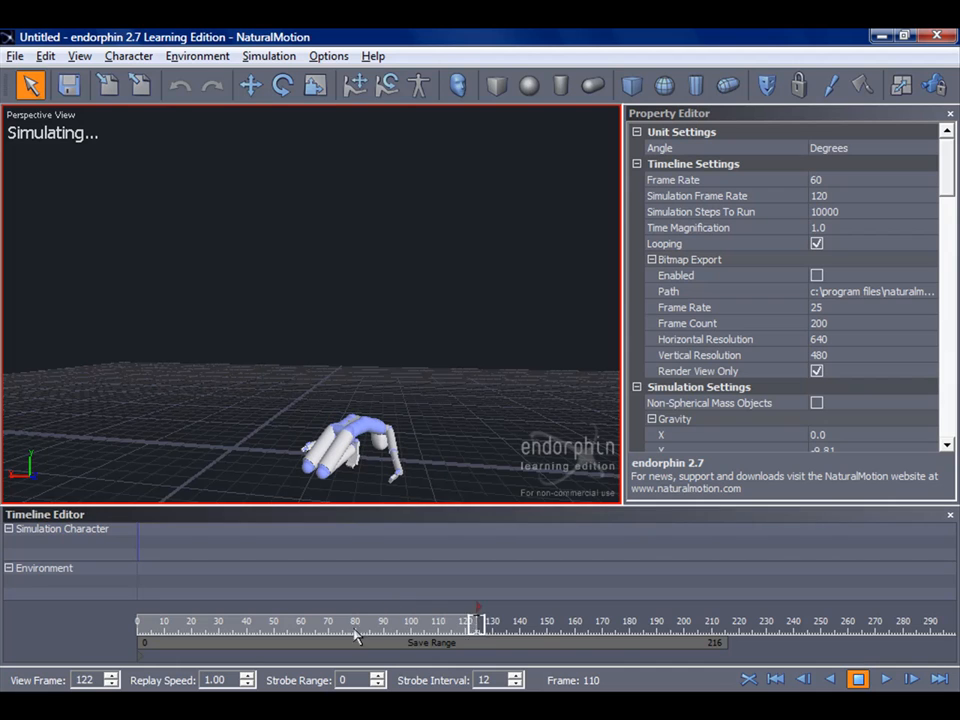
left_click(858, 679)
left_click_drag(646, 626, 4, 625)
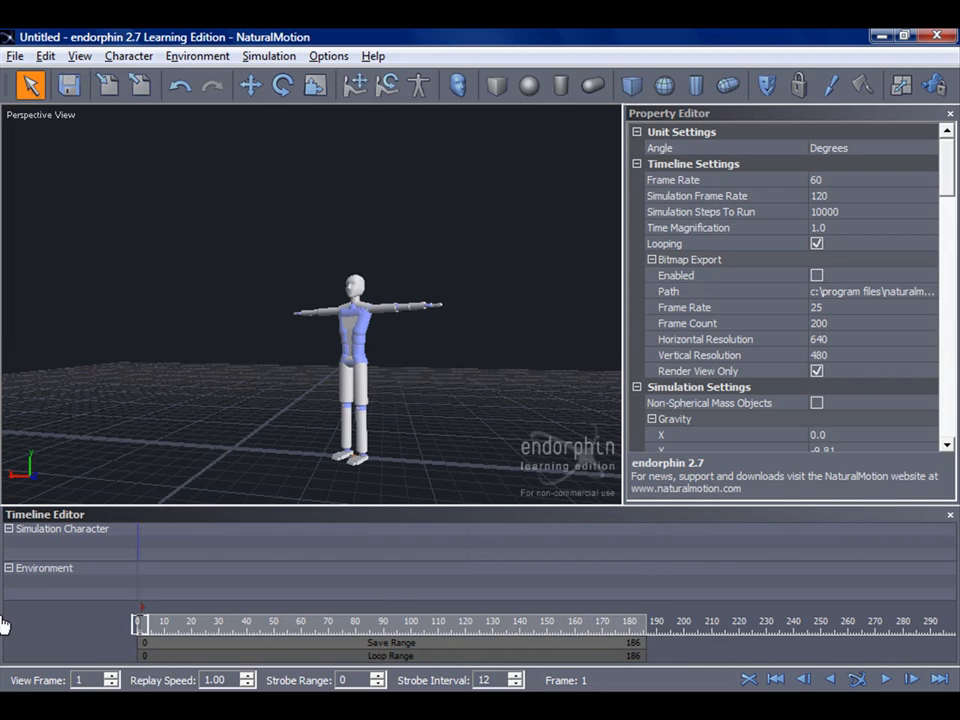
Create a Lock constraint event for the character's pelvis and shift it on the timeline to frames 0 to 60
left_click(800, 86)
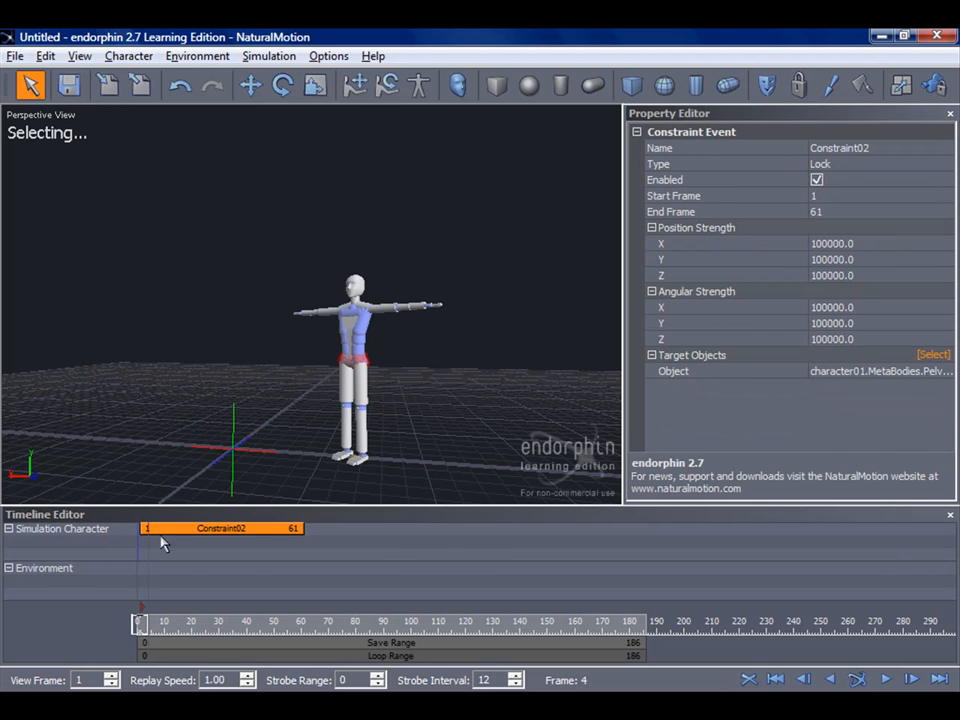
right_click(172, 557)
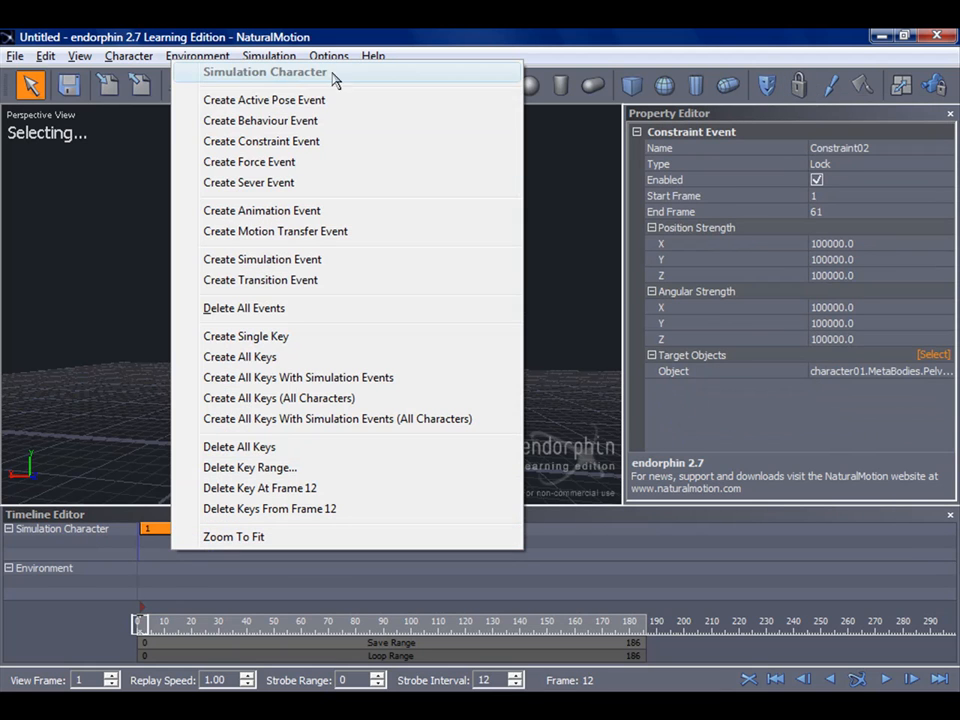
left_click(35, 640)
left_click_drag(179, 531, 153, 530)
Replace the pelvis with the character's upper torso as the constraint event's target object
middle_click_drag(296, 415, 375, 279)
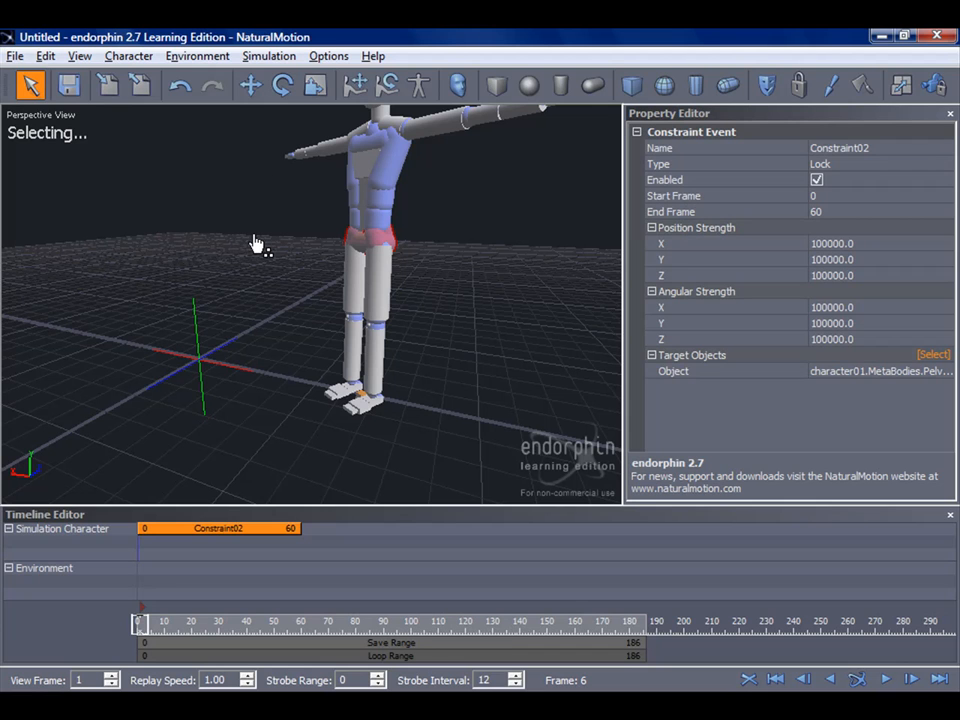
middle_click_drag(271, 249, 453, 194)
left_click(463, 198)
left_click(478, 172)
left_click(481, 253)
left_click(467, 231)
left_click(476, 210)
left_click(476, 189)
left_click(478, 170)
middle_click_drag(476, 168, 437, 205)
key("q")
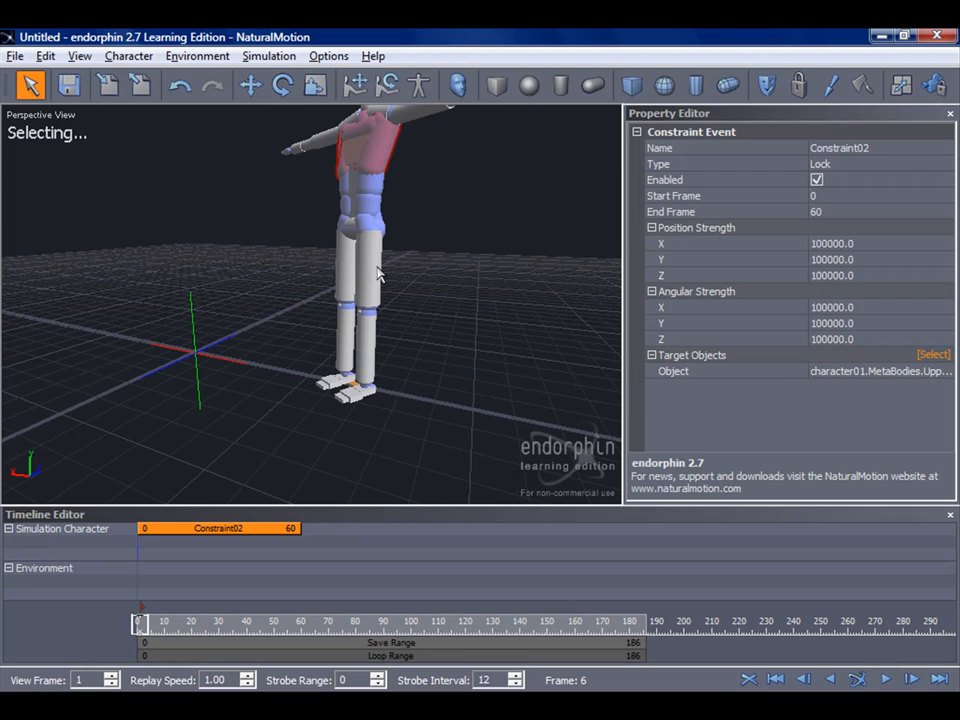